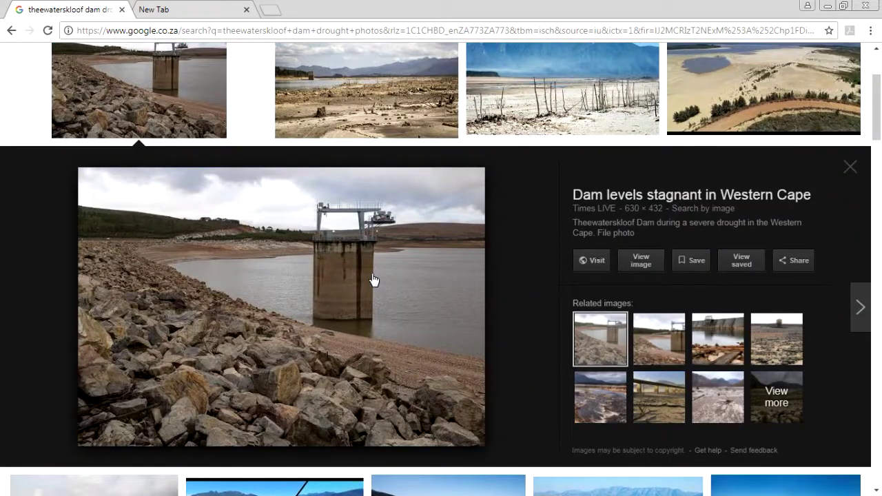
Browse the Theewaterskloof dam drought image results and enlarge the EWN drone-footage photo.
scroll(380, 269, "up", 2)
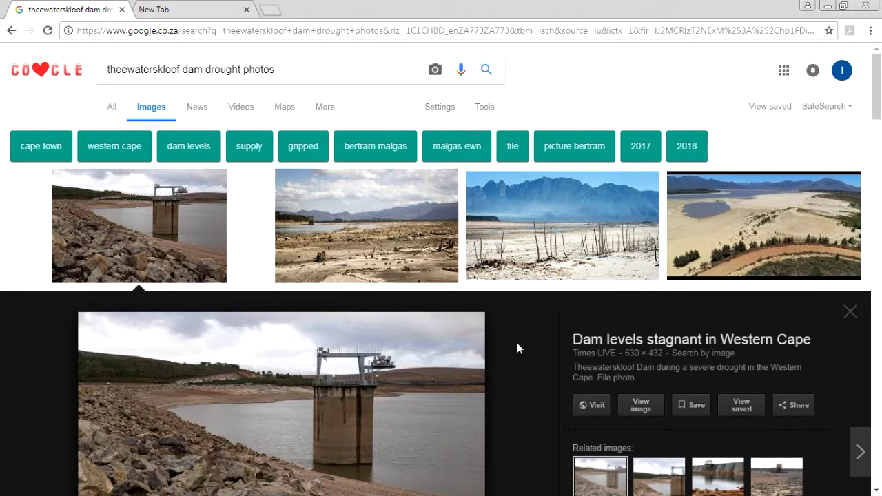
scroll(468, 325, "down", 2)
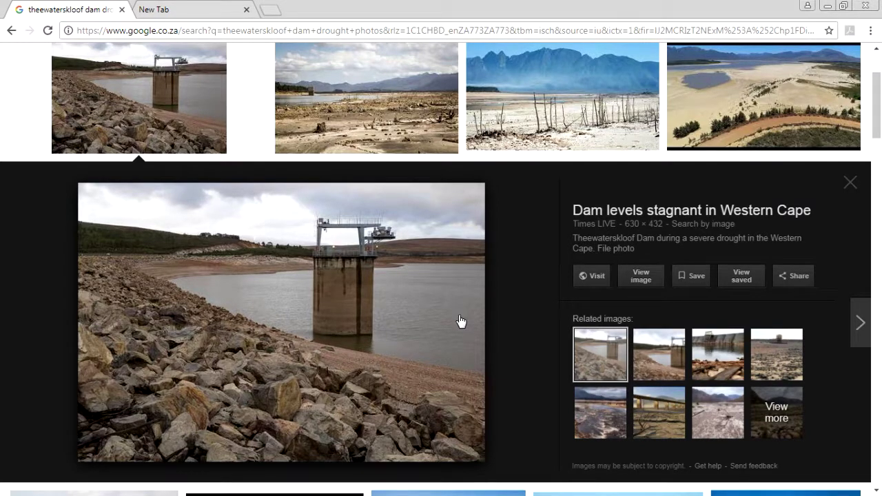
scroll(459, 320, "up", 2)
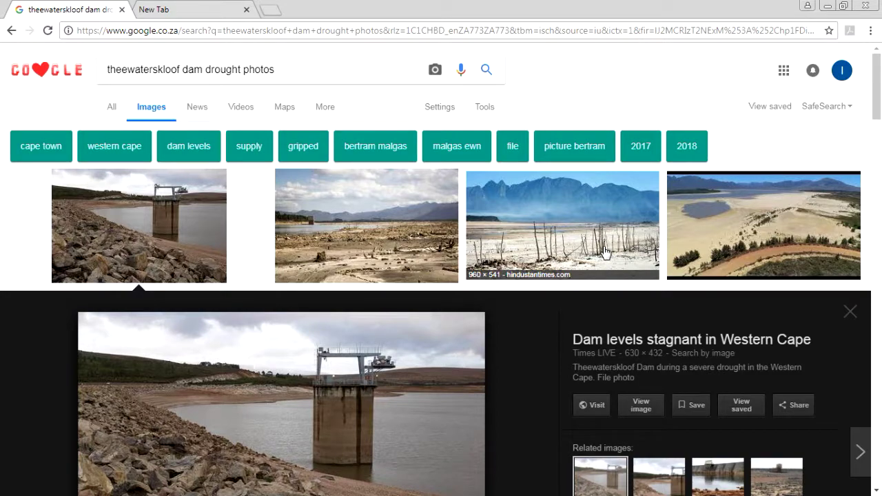
scroll(486, 283, "down", 2)
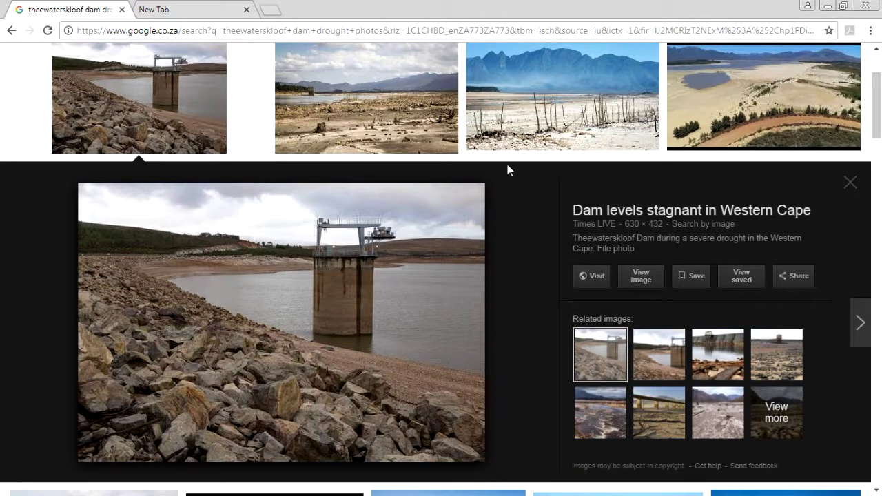
scroll(427, 279, "up", 2)
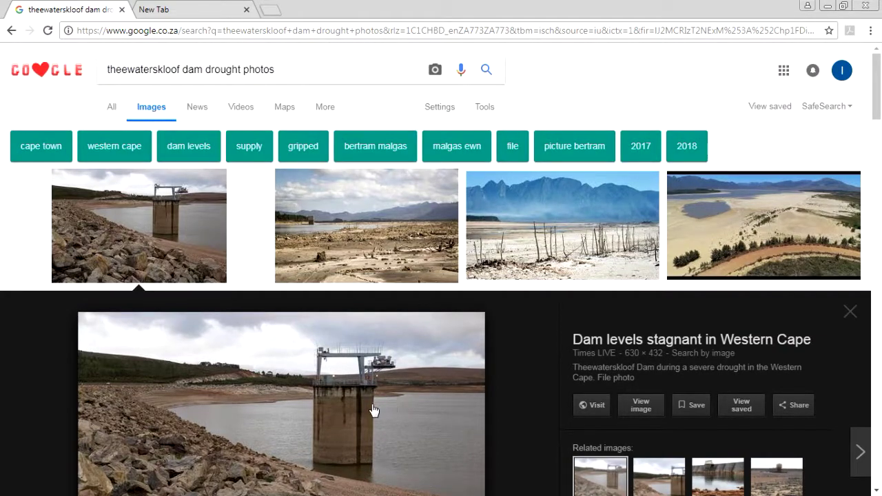
scroll(442, 309, "down", 7)
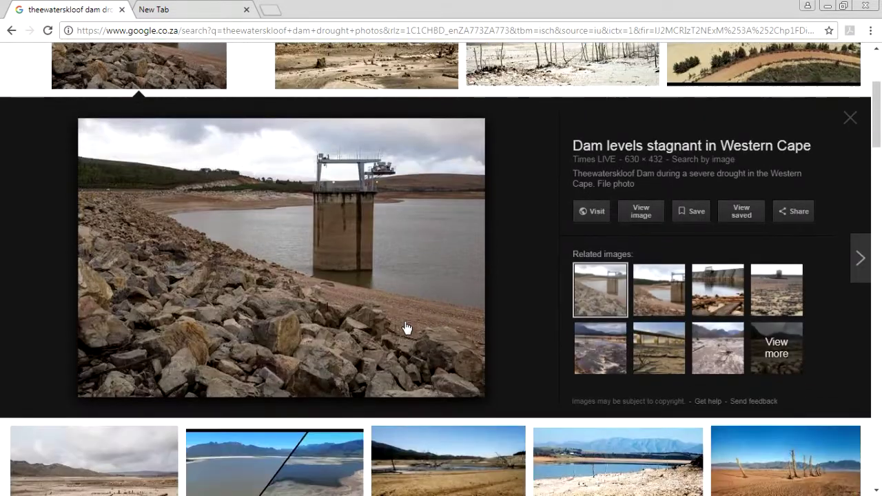
scroll(407, 324, "down", 4)
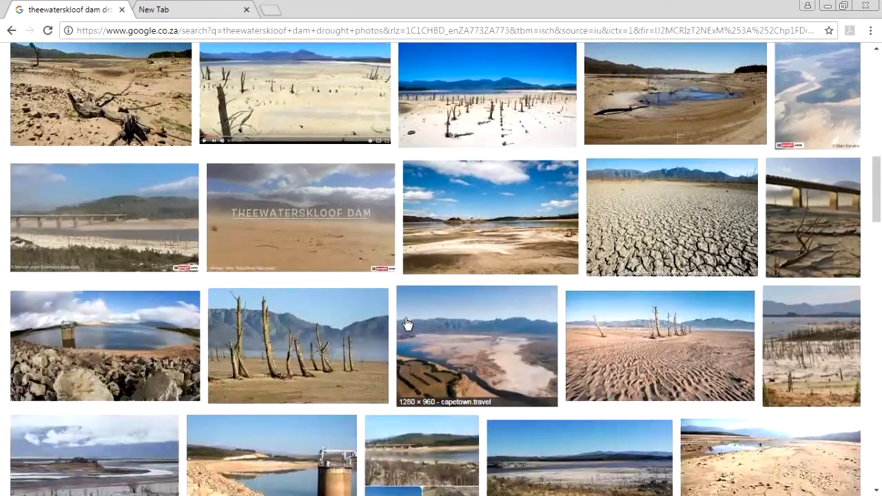
scroll(482, 317, "up", 3)
left_click(490, 312)
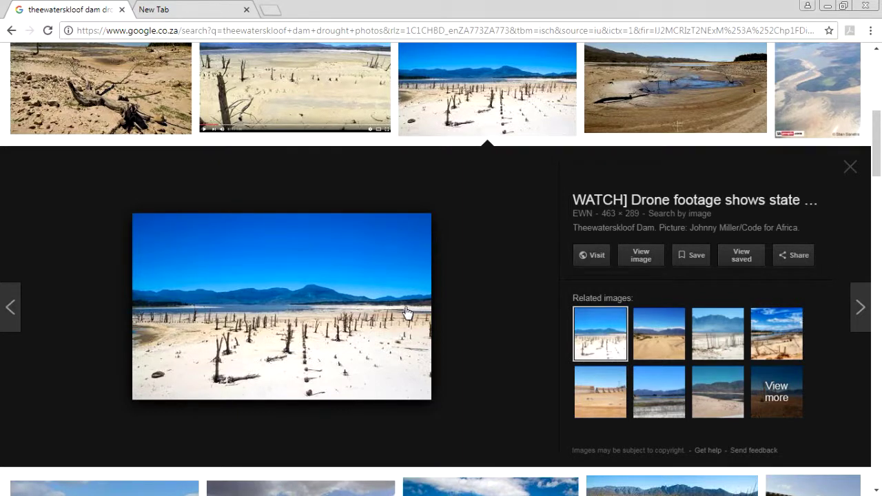
Close Chrome and launch QGIS Desktop in a maximized window.
left_click(862, 7)
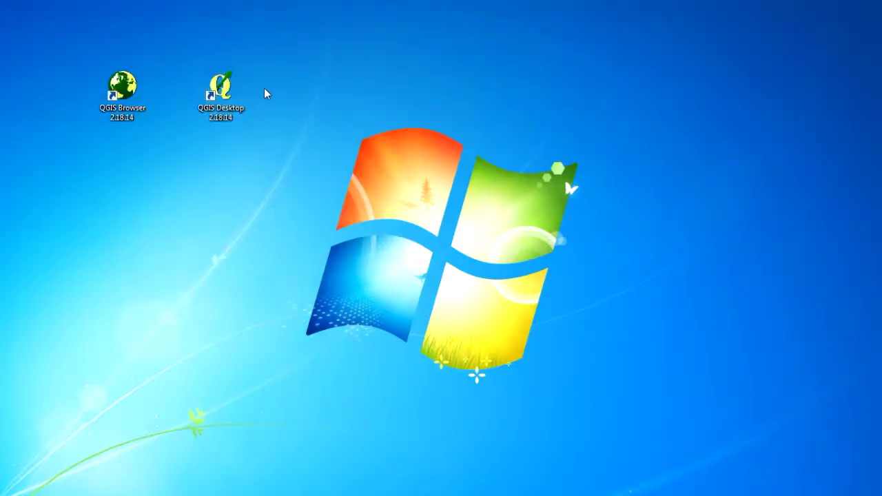
double_click(227, 94)
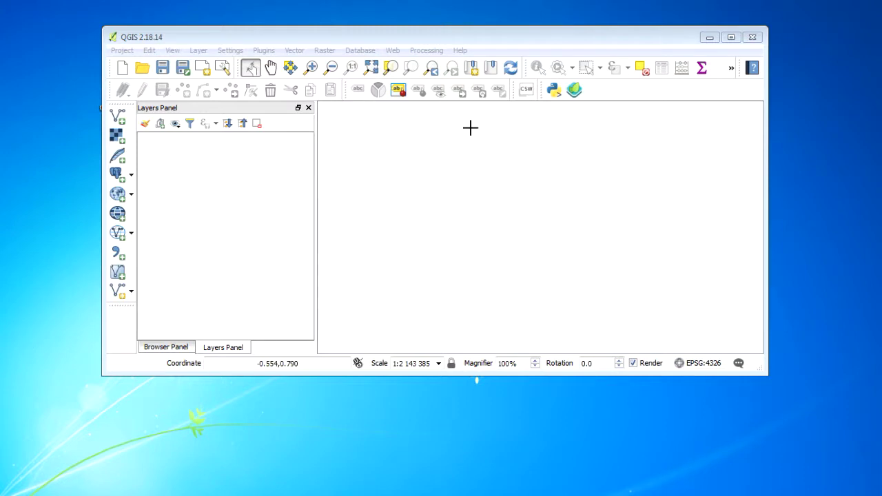
left_click(732, 37)
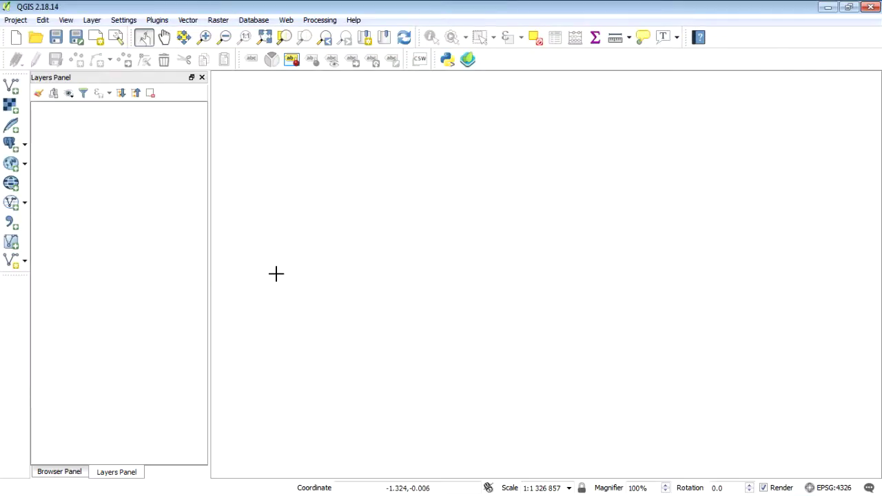
Add dams and lakes.shp from G:\GIS_Data\Vector\FCG_Resources\Hydrological\Waterbodies\Dams and lakes as a vector layer.
left_click(11, 86)
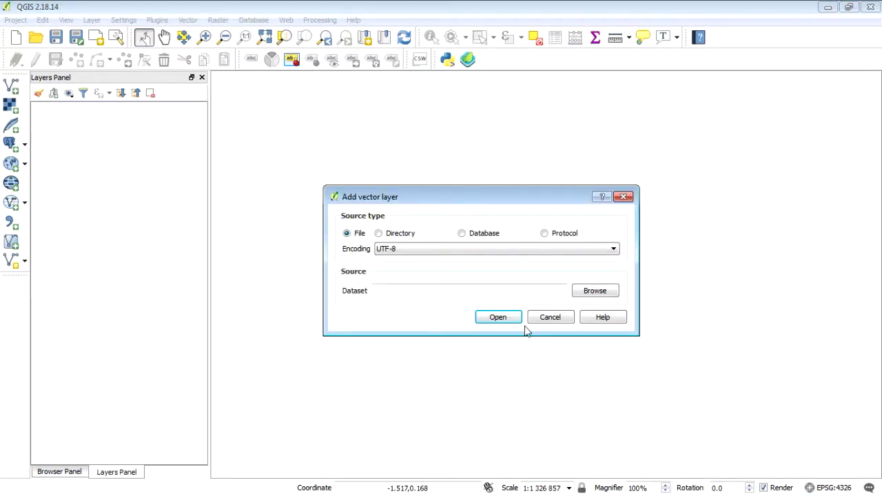
left_click(594, 292)
left_click(227, 295)
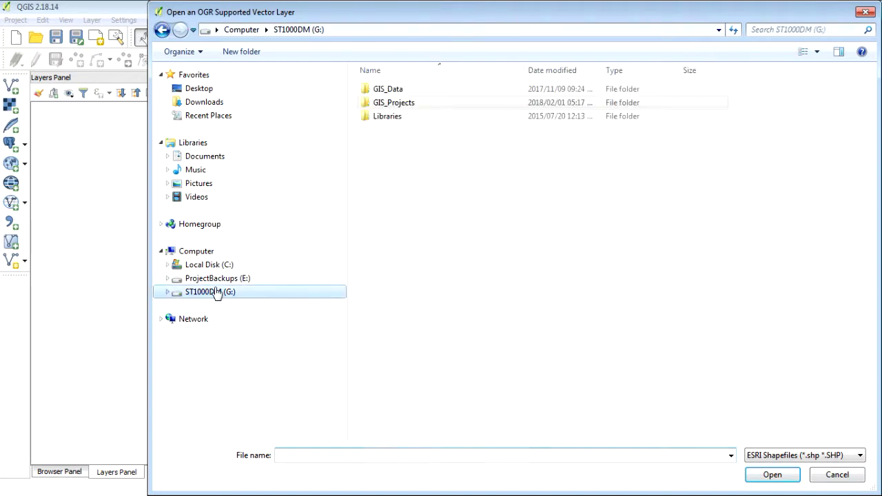
double_click(441, 89)
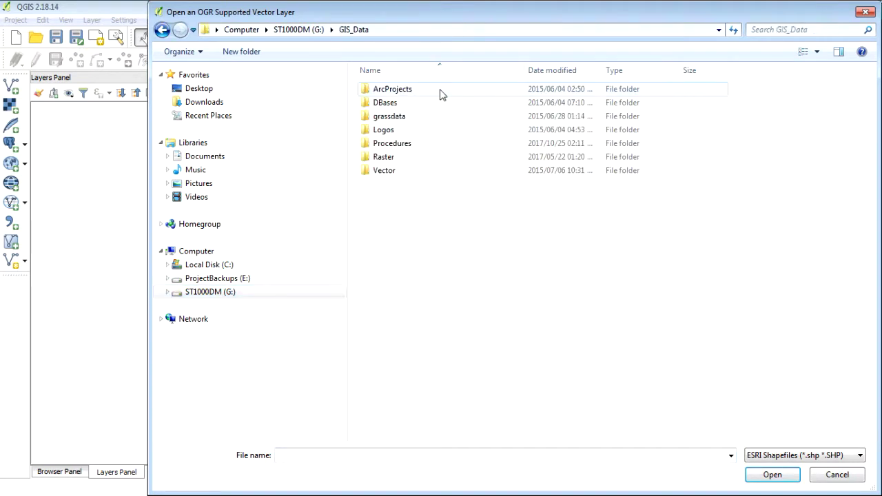
double_click(407, 171)
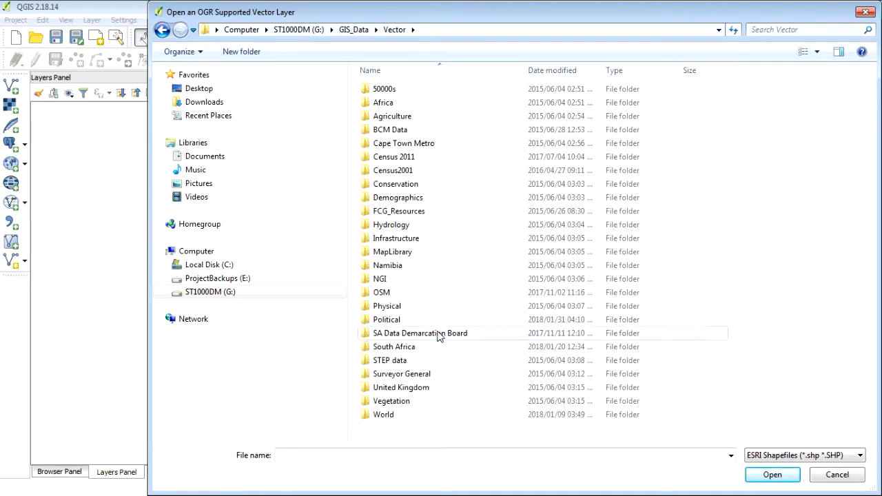
double_click(406, 212)
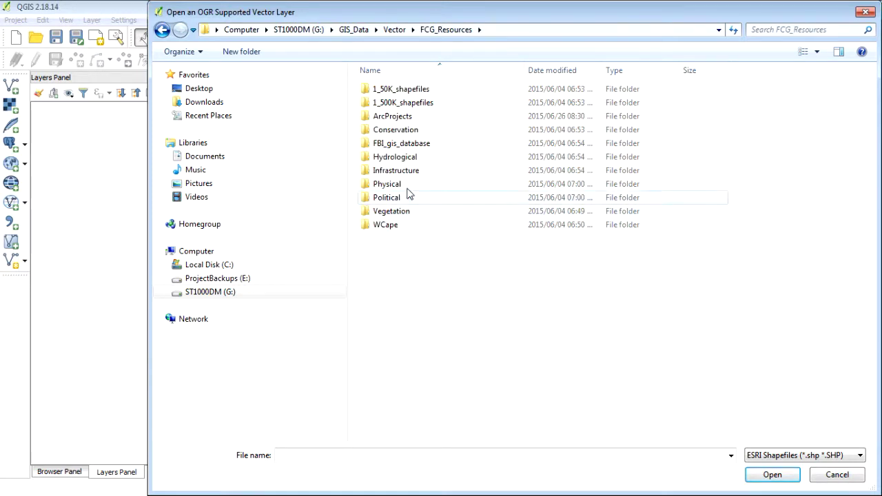
double_click(408, 157)
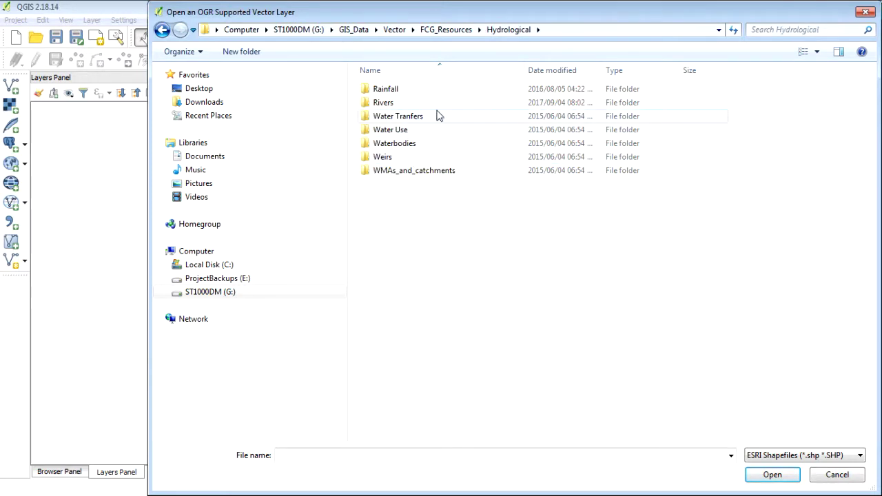
double_click(409, 144)
double_click(413, 88)
left_click(406, 91)
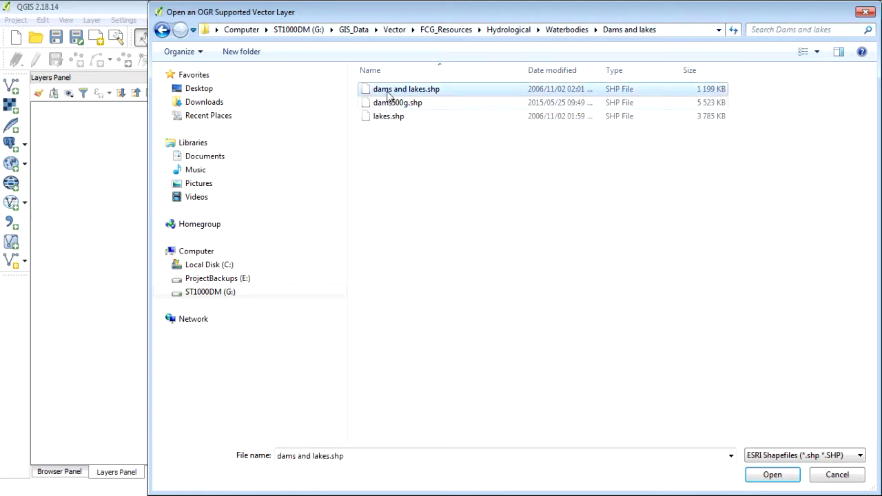
left_click(781, 473)
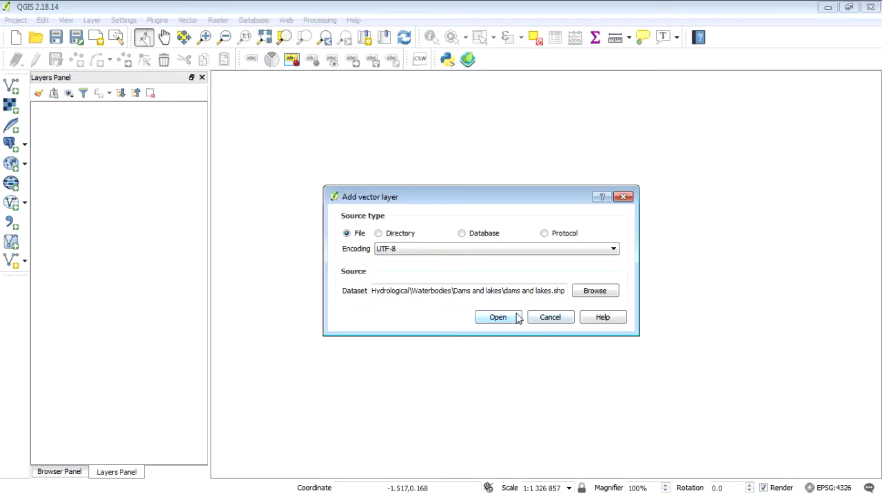
left_click(498, 318)
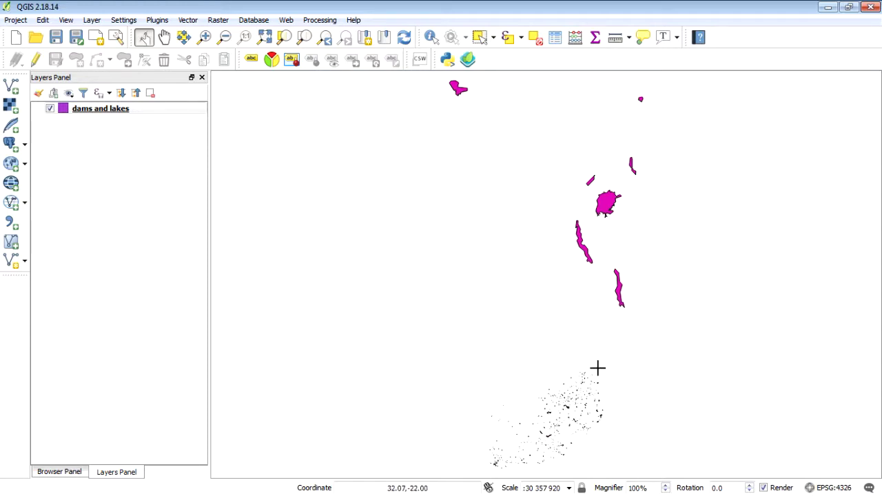
Zoom in with successive boxes down to the Theewaterskloof dam area.
left_click(204, 37)
left_click_drag(526, 436, 459, 482)
left_click_drag(619, 260, 485, 409)
left_click_drag(572, 204, 484, 315)
Identify the large polygon as Theewaterskloofdam, then select that dam polygon.
left_click(432, 40)
left_click(522, 290)
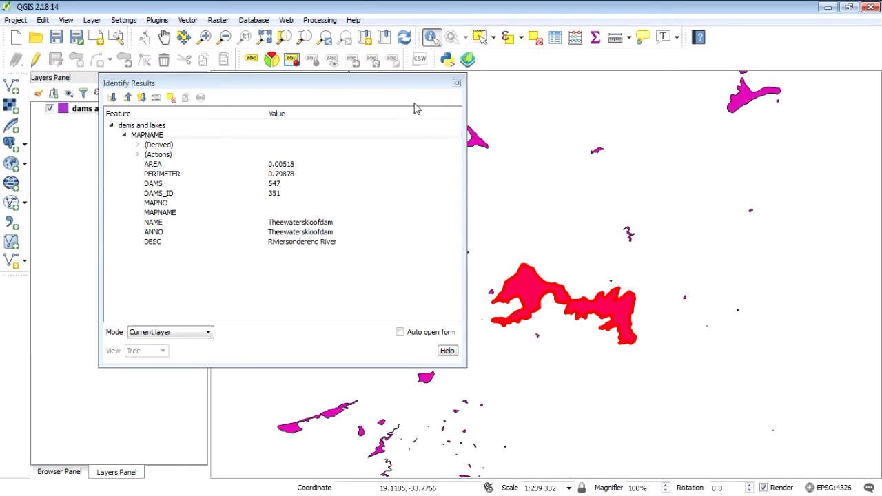
left_click(456, 83)
left_click(498, 105)
left_click(480, 37)
left_click(531, 291)
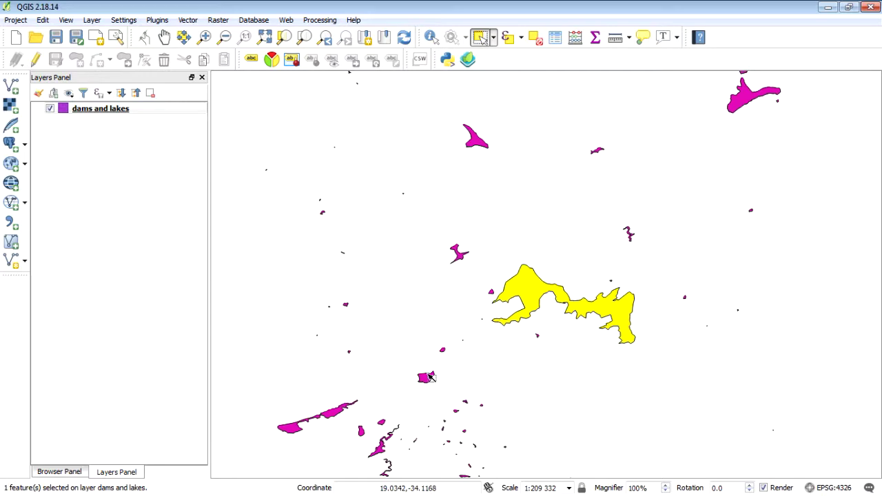
Save the dams and lakes layer as Keyhole Markup Language [KML] format.
right_click(102, 109)
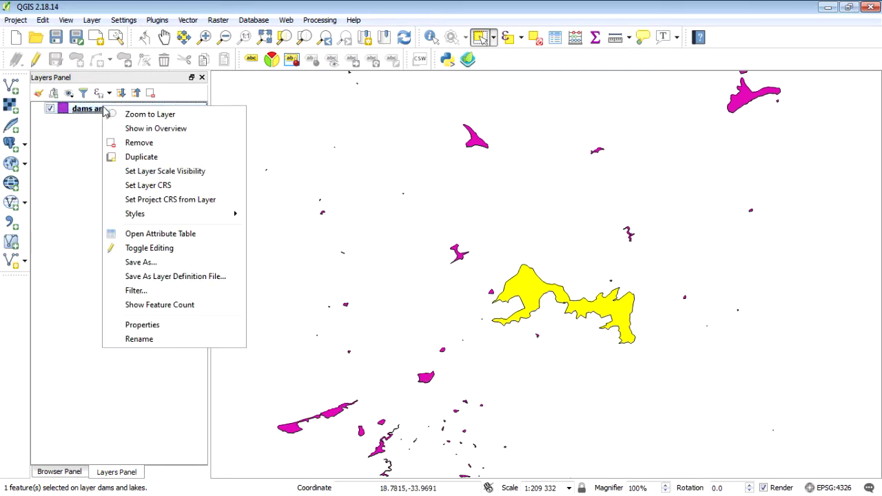
left_click(141, 262)
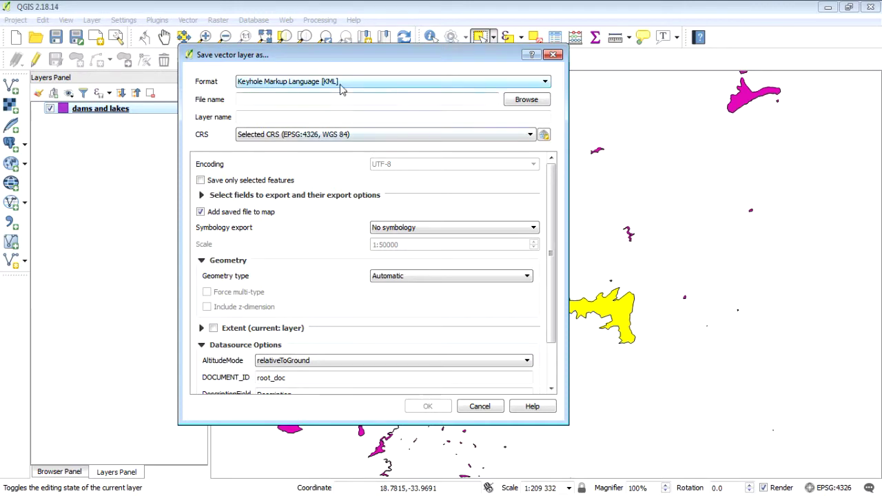
left_click(539, 87)
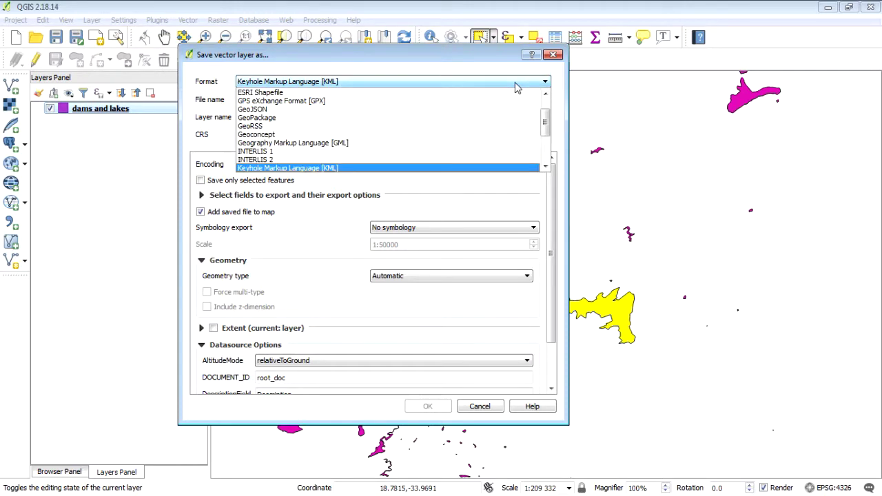
left_click(388, 55)
left_click(437, 84)
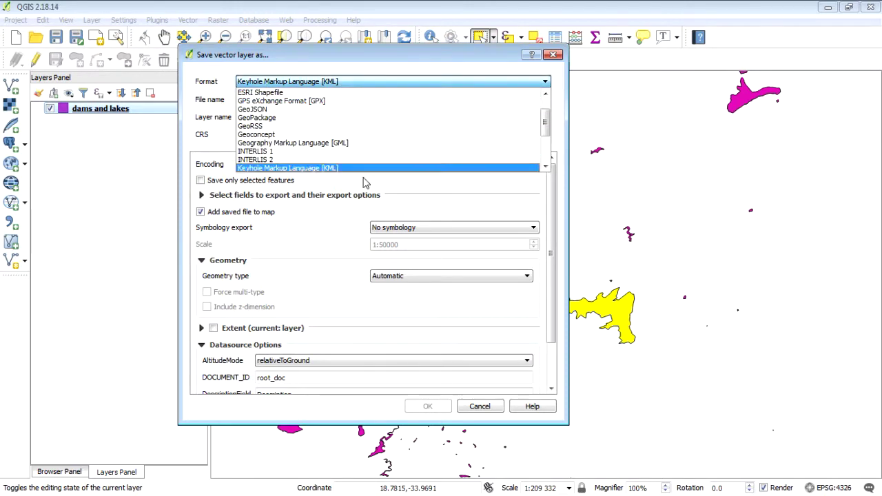
left_click(344, 92)
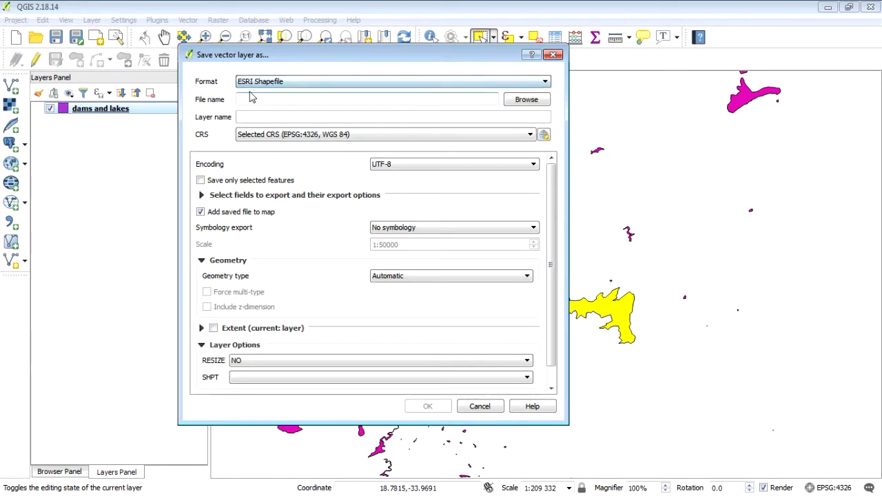
left_click(522, 85)
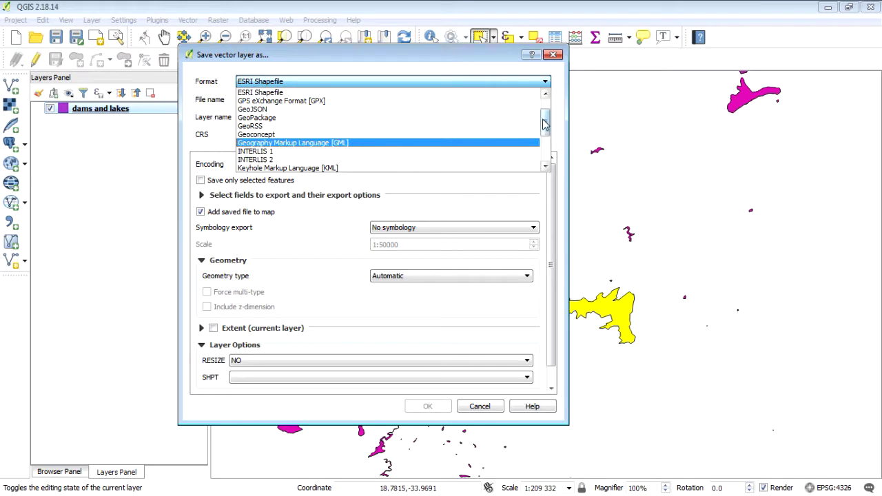
left_click_drag(546, 124, 545, 135)
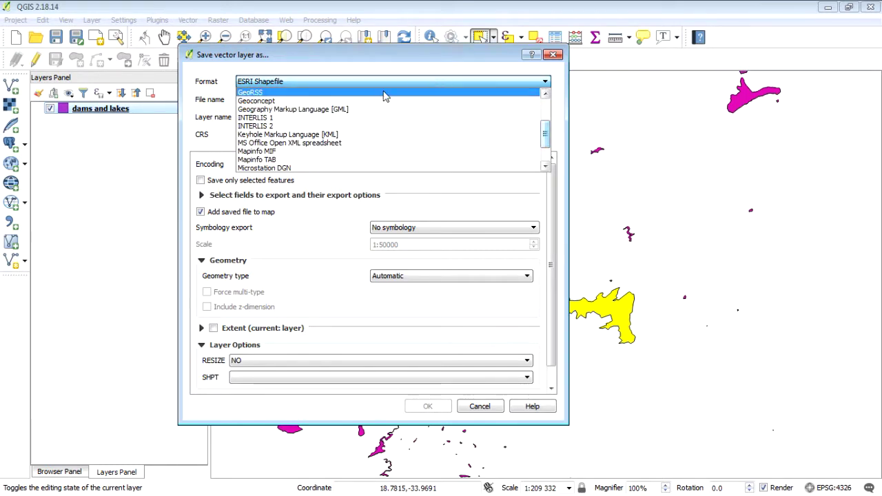
left_click(304, 136)
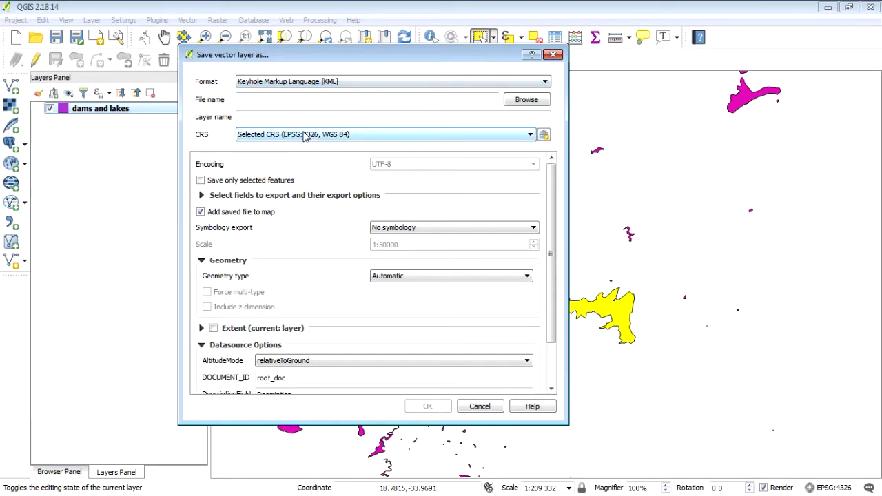
Save only selected features as Theewaterskloof in G:/GIS_Projects/CURRENT/deleteme.
left_click(527, 100)
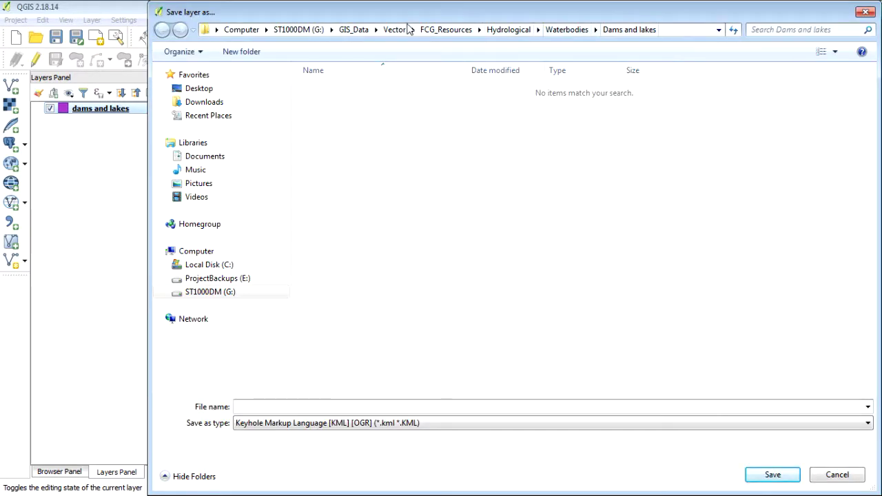
left_click(279, 29)
double_click(332, 102)
scroll(369, 253, "down", 15)
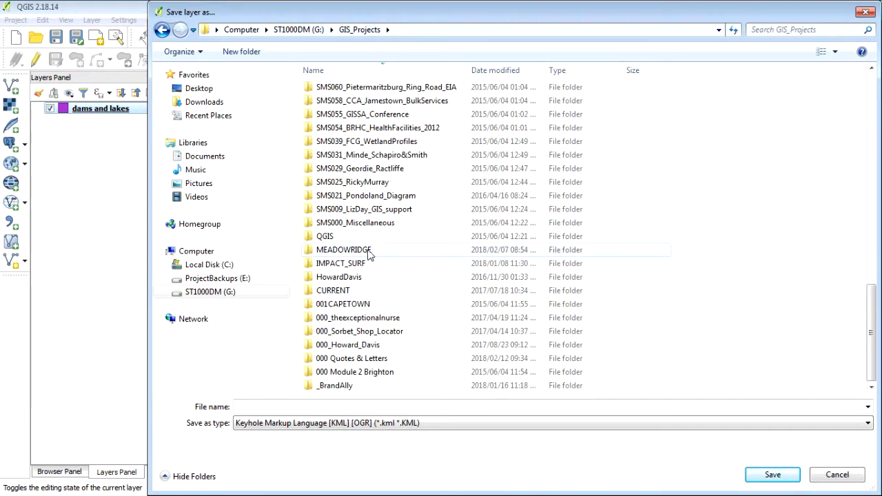
double_click(353, 290)
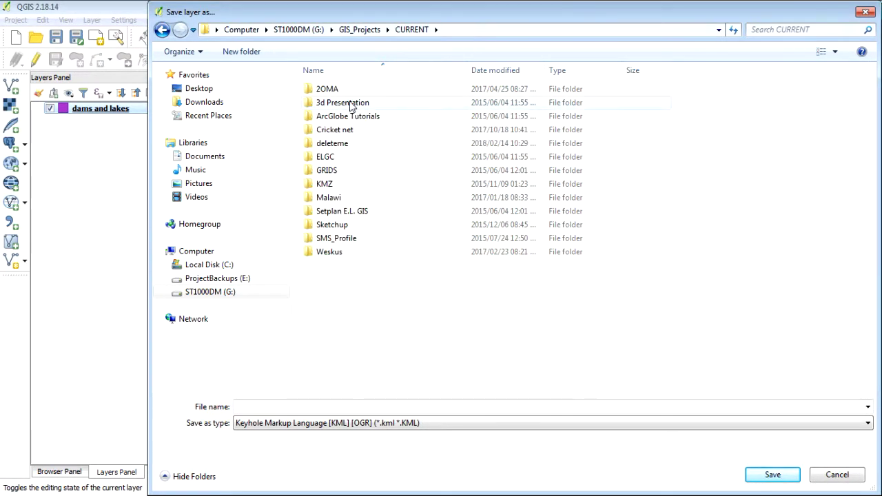
double_click(356, 146)
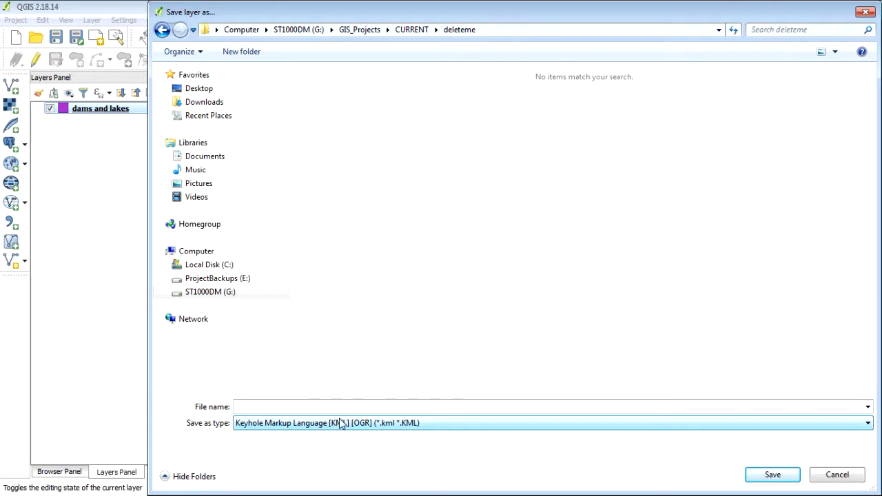
type("Theewaterskloof")
left_click(773, 475)
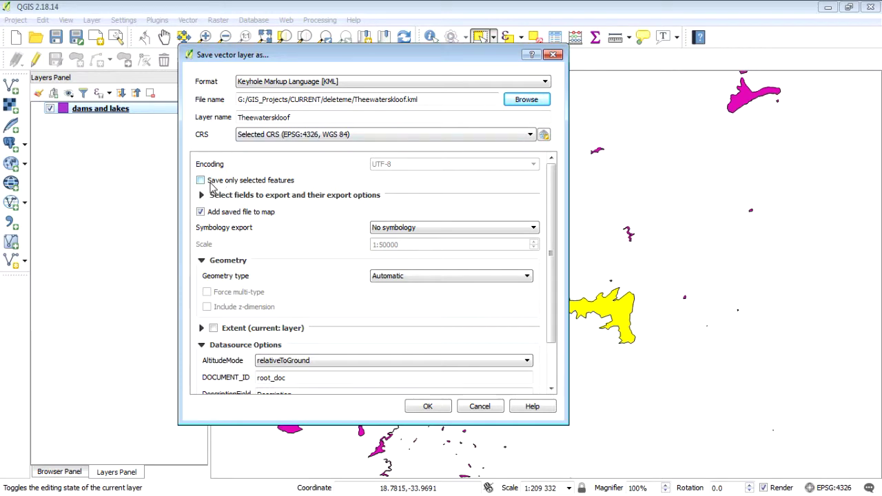
left_click(201, 180)
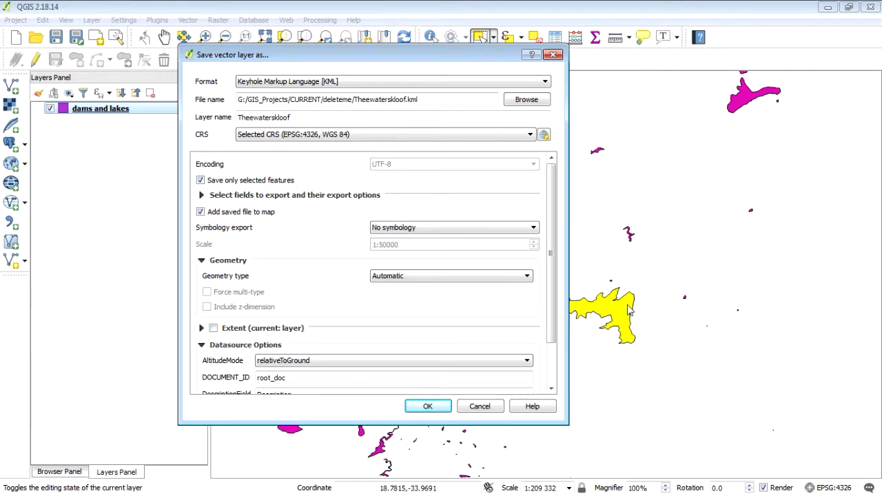
left_click(428, 407)
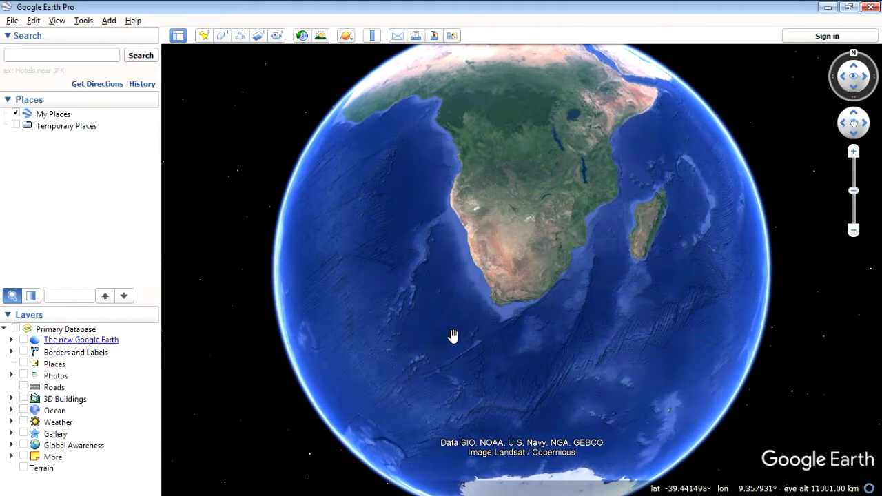
Open the Theewaterskloof KML from the deleteme folder in Google Earth Pro.
left_click(12, 21)
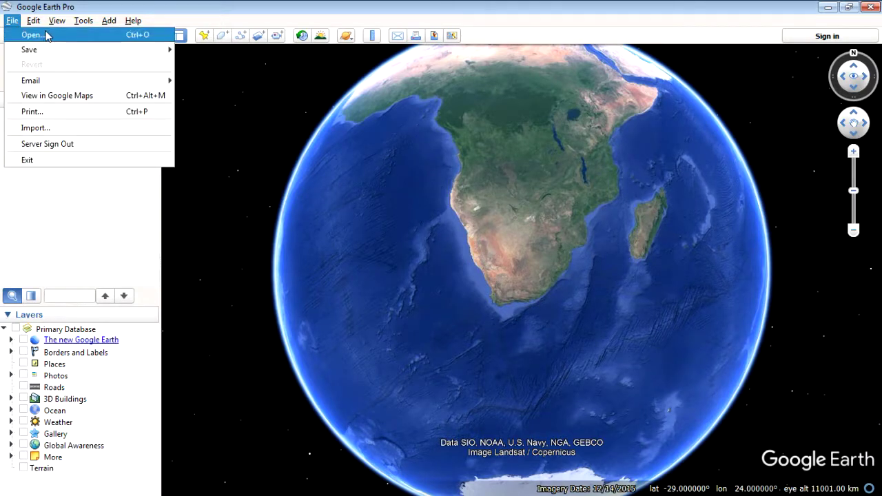
left_click(33, 36)
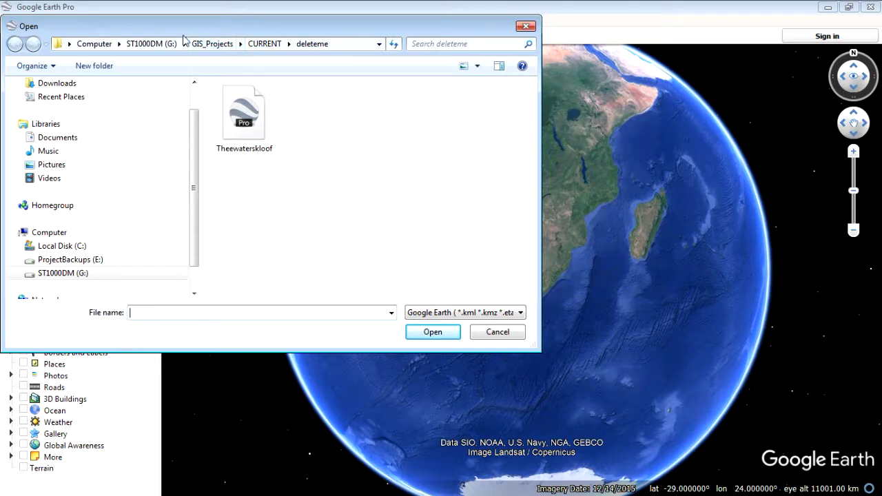
left_click(239, 132)
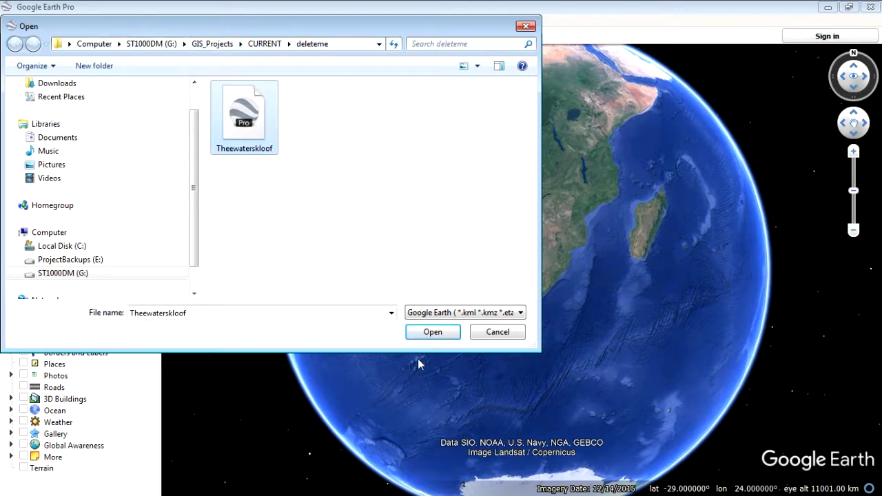
left_click(433, 332)
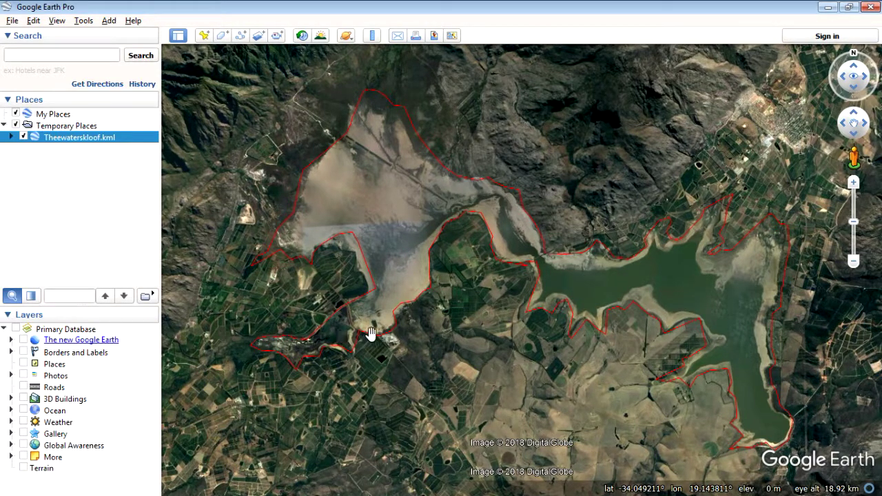
left_click(84, 21)
left_click(144, 127)
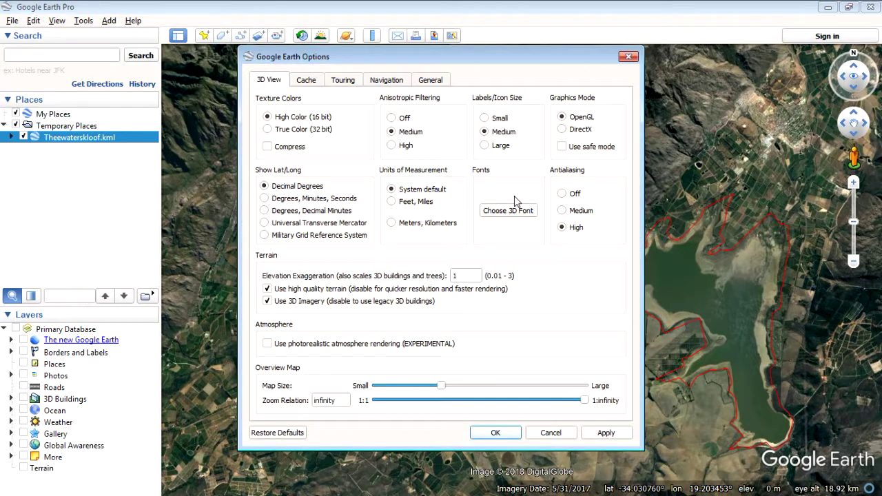
left_click(390, 81)
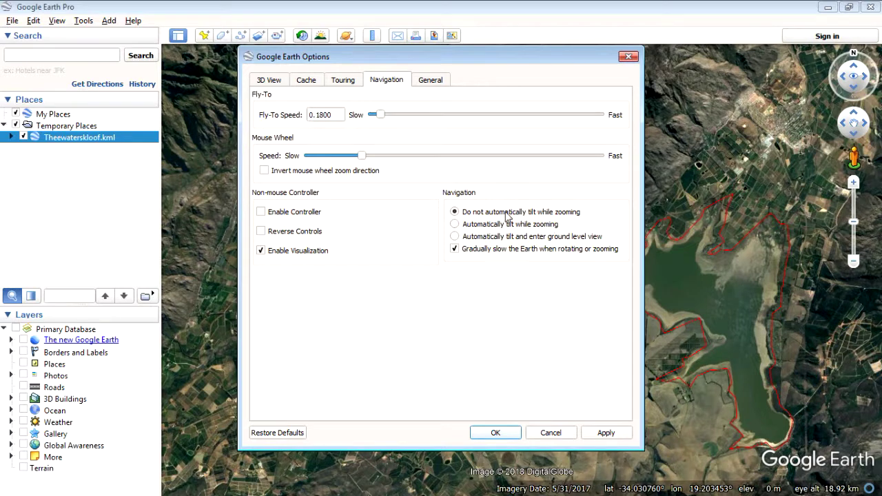
left_click(505, 433)
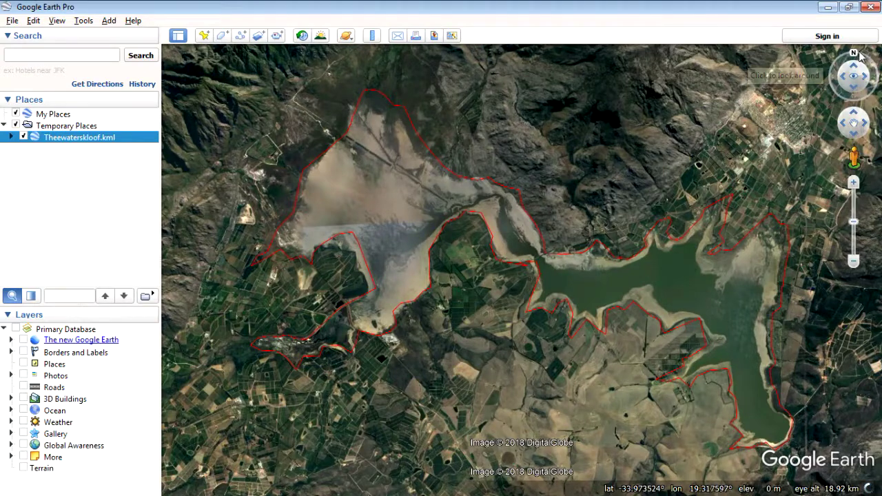
Reset the view to north-up, centre the eastern basin and zoom to about 11 km.
left_click(854, 89)
left_click_drag(854, 89, 856, 91)
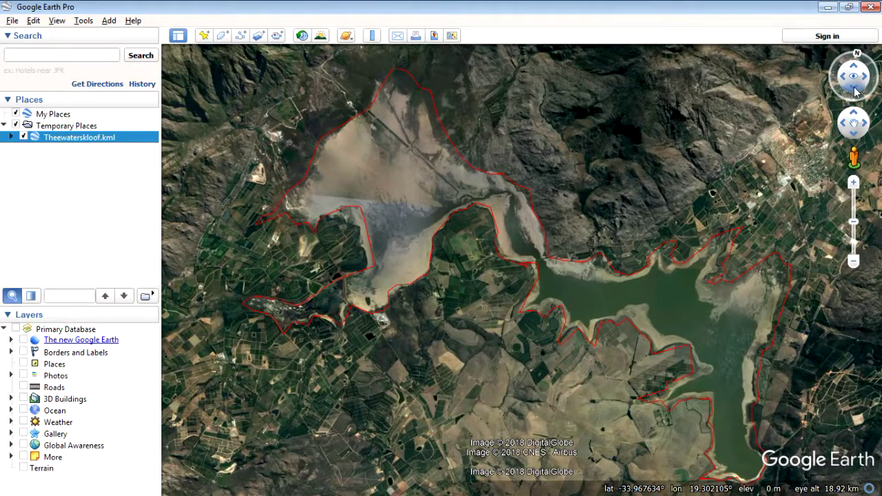
left_click_drag(856, 77, 854, 91)
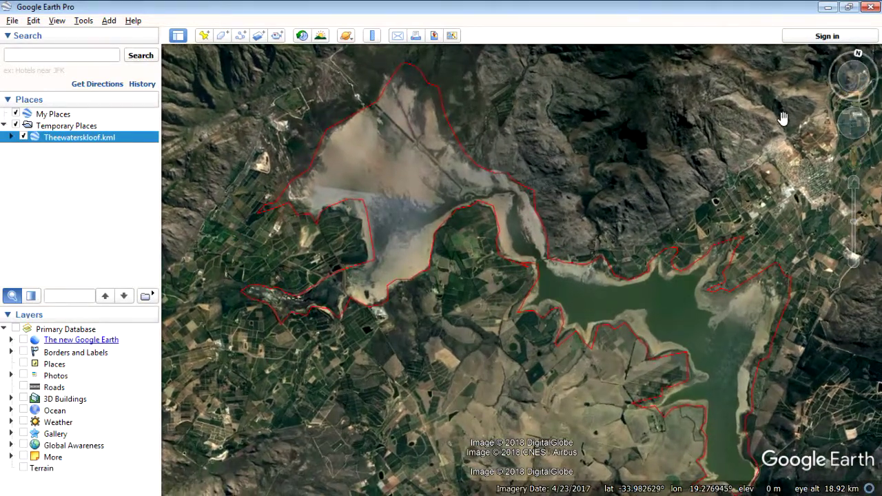
left_click(858, 55)
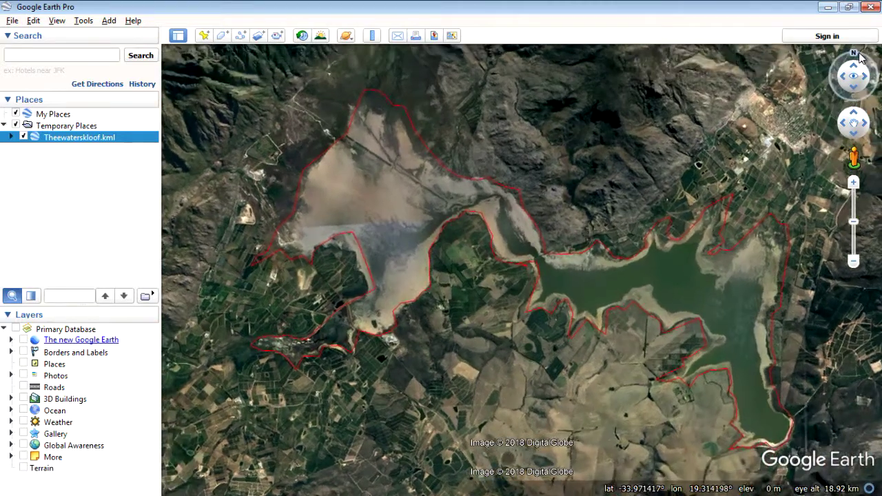
left_click_drag(741, 241, 591, 223)
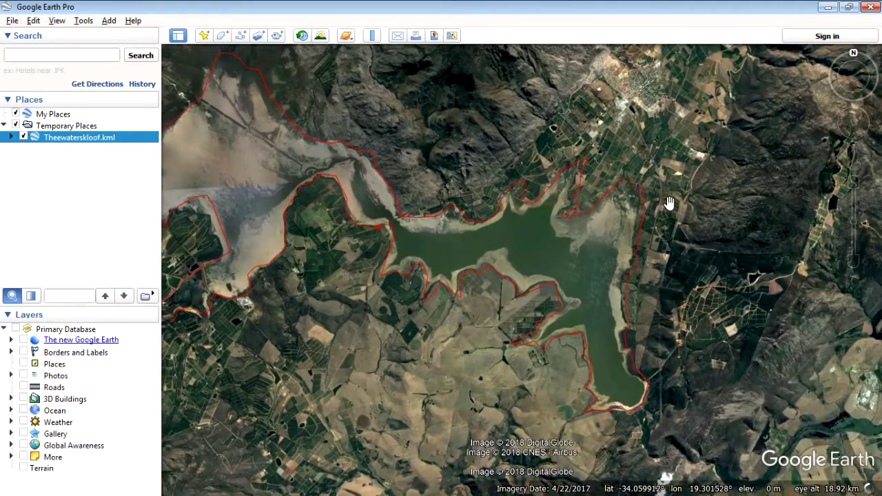
scroll(486, 275, "up", 3)
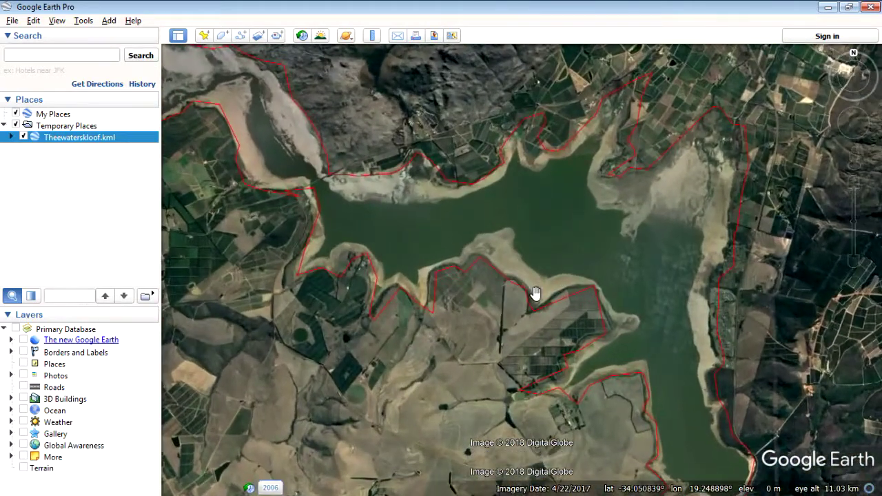
scroll(532, 293, "up", 2)
left_click_drag(597, 248, 591, 258)
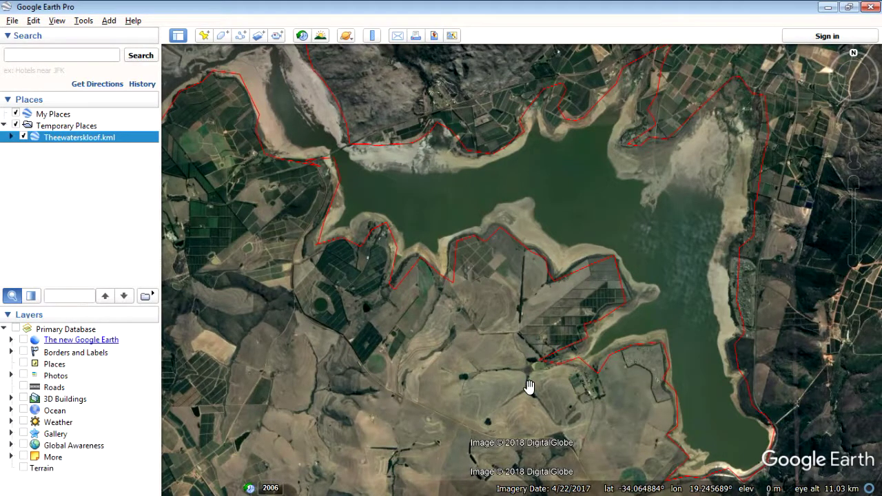
left_click_drag(524, 335, 503, 319)
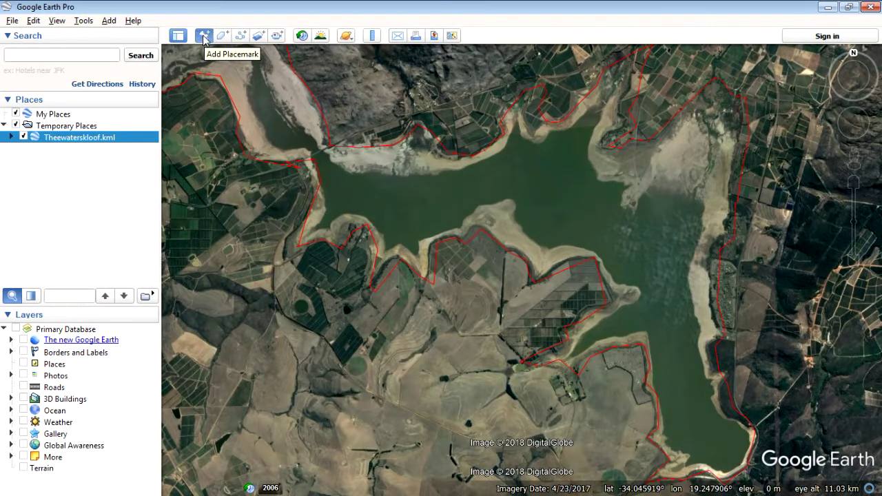
Add placemark A at the top-left shore with an open-diamond icon at scale 0.08.
left_click(204, 36)
left_click_drag(526, 262, 193, 104)
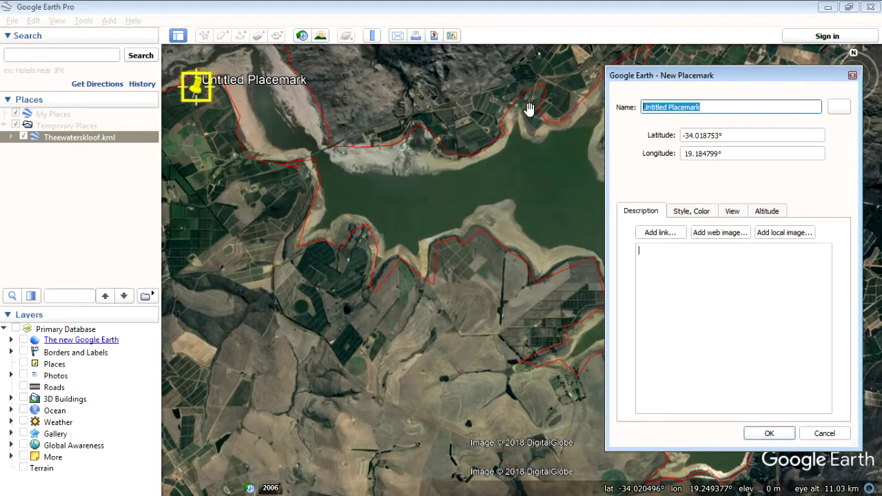
type("A")
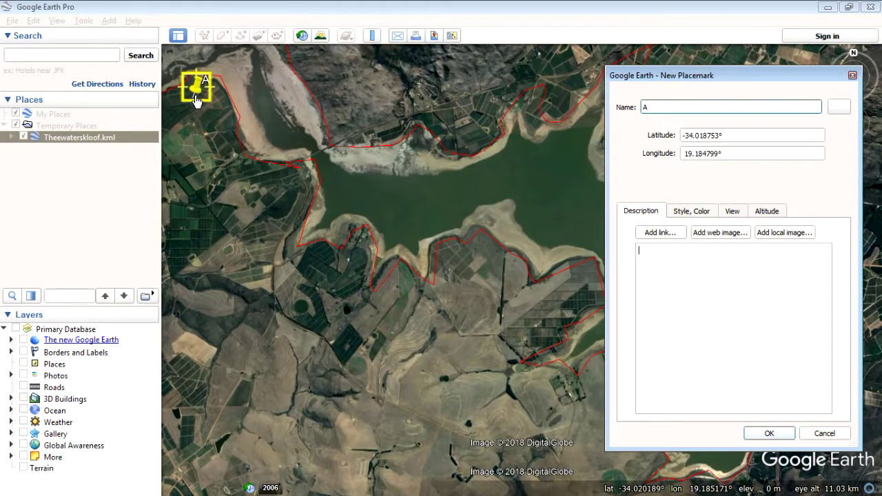
left_click(838, 108)
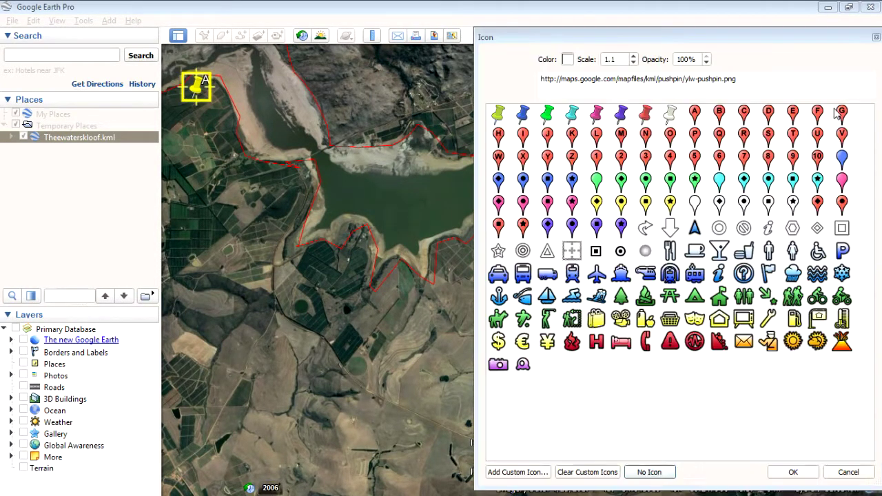
left_click(818, 230)
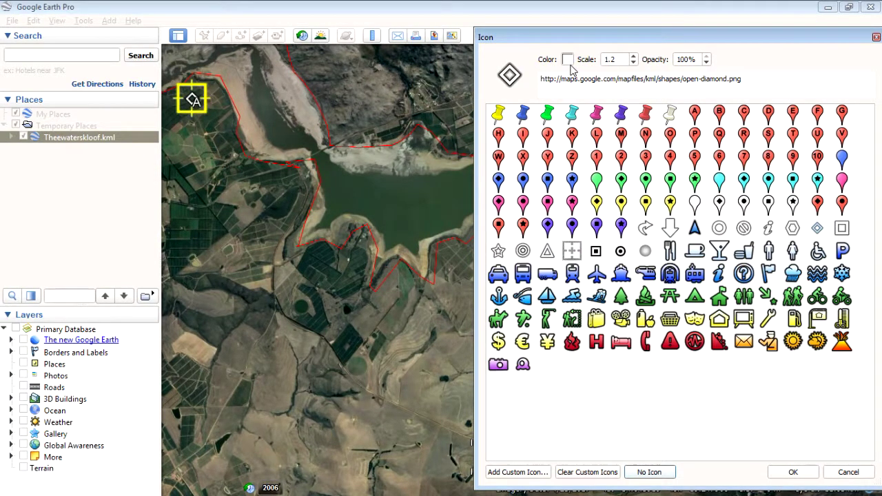
key("Tab")
type("0.")
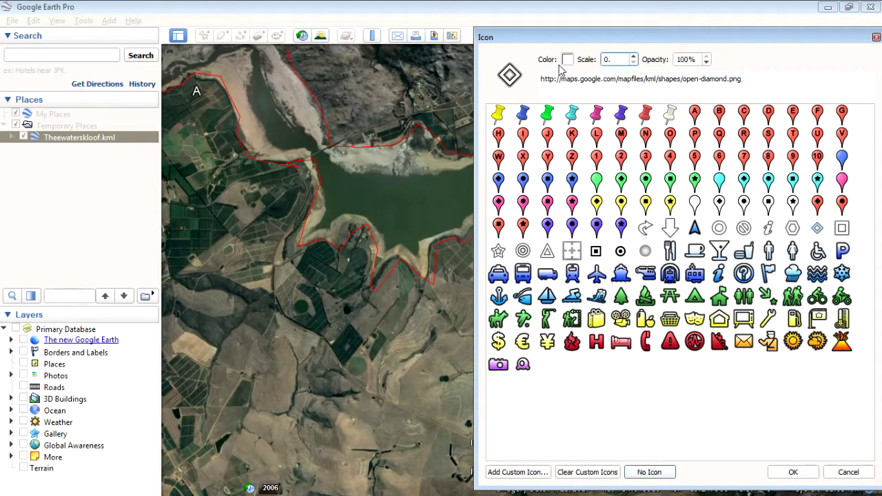
type("08")
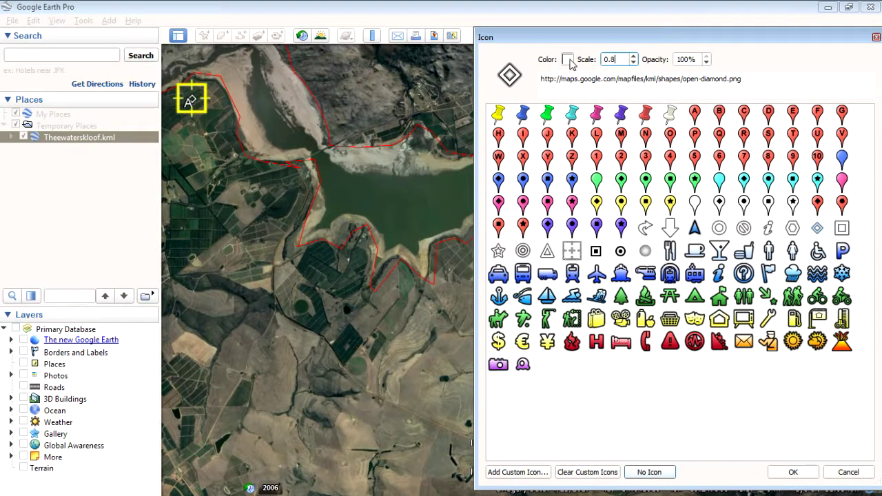
Colour placemark A's icon yellow and set its label scale to 0.
left_click(567, 60)
left_click(655, 208)
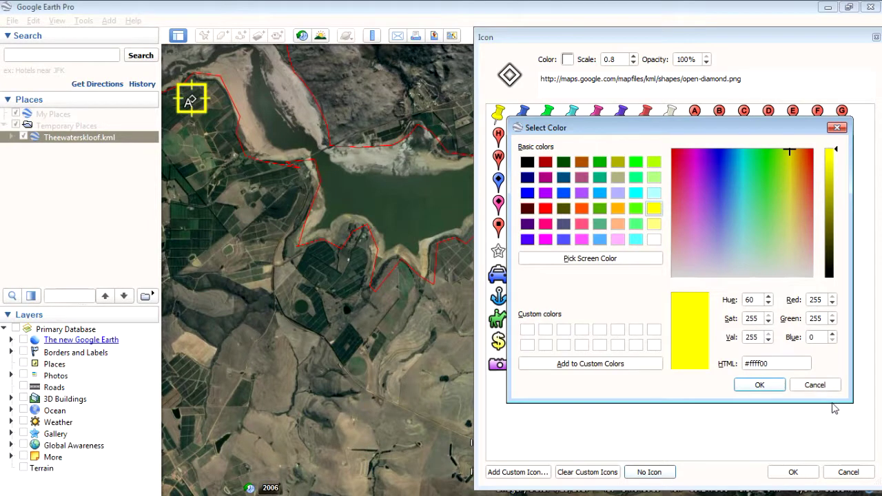
left_click(755, 387)
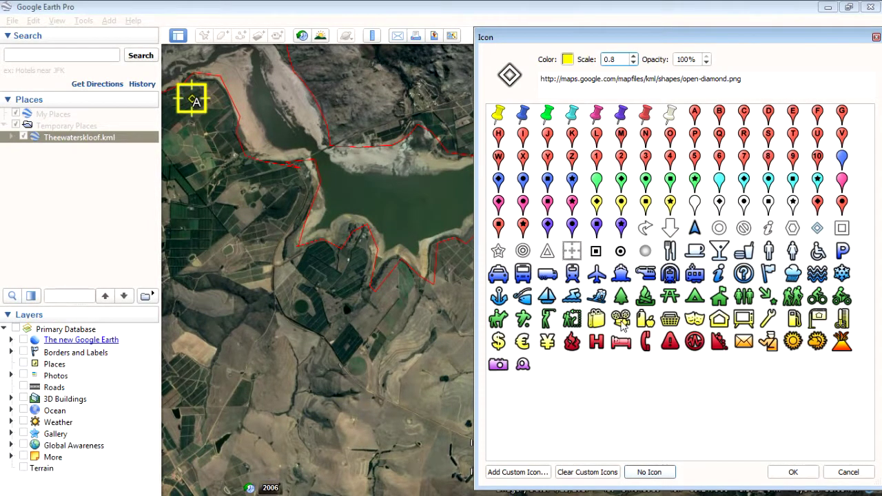
left_click(793, 473)
left_click(699, 214)
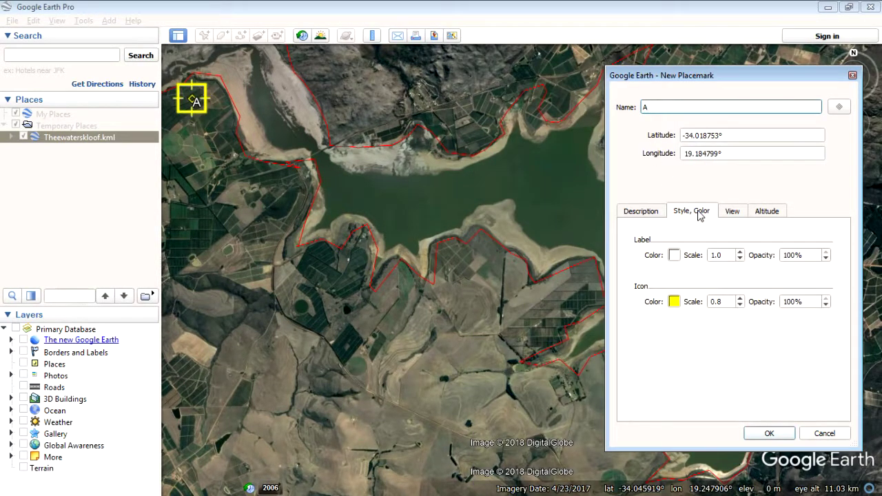
left_click(710, 255)
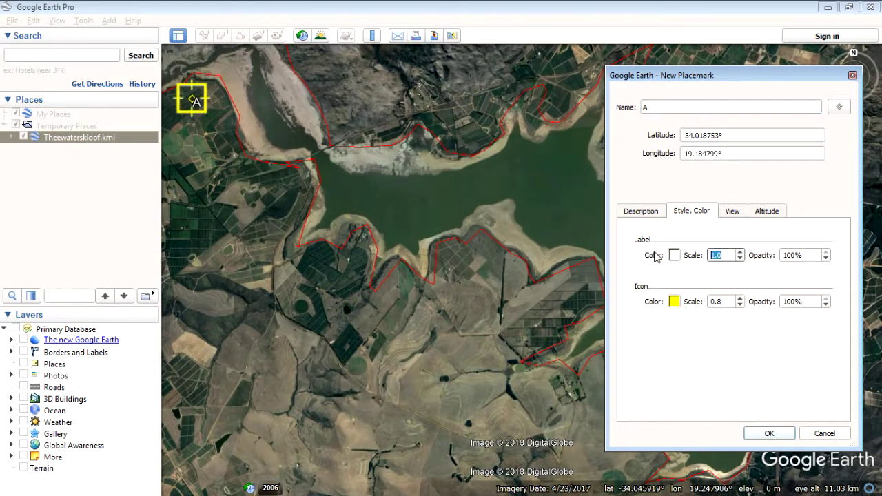
type("0")
left_click(769, 434)
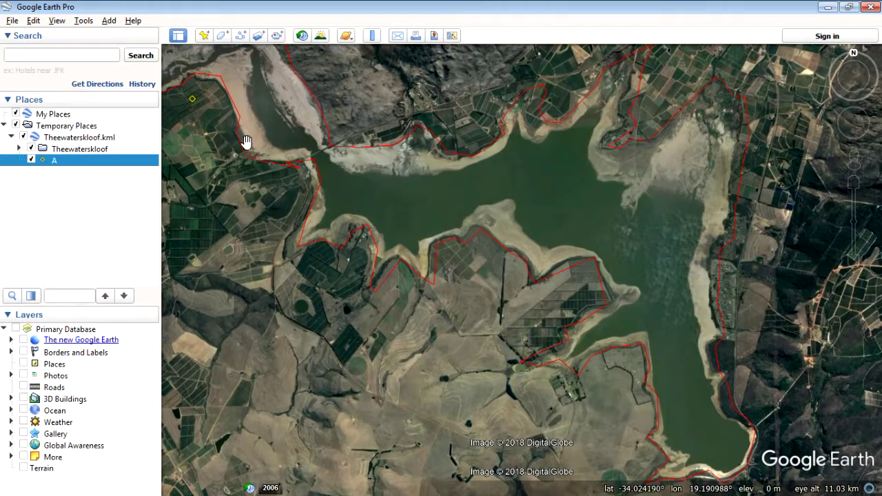
Add placemark B at the top-right corner of the map.
left_click(203, 36)
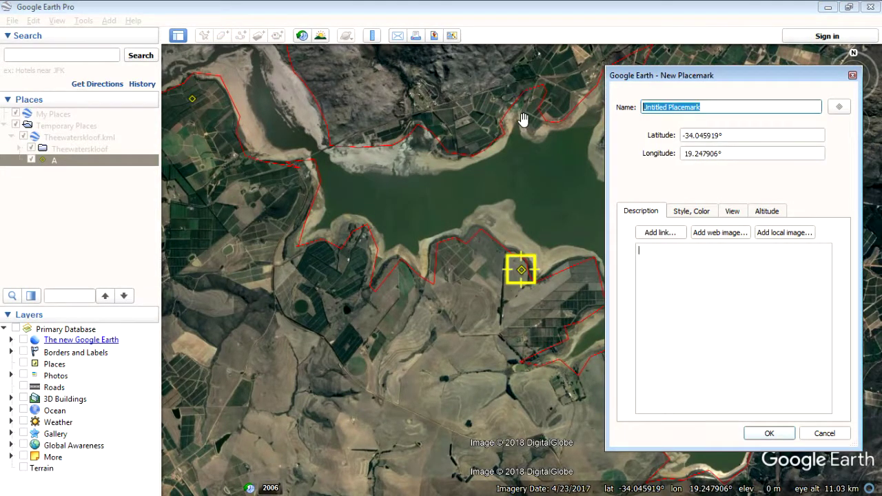
type("B")
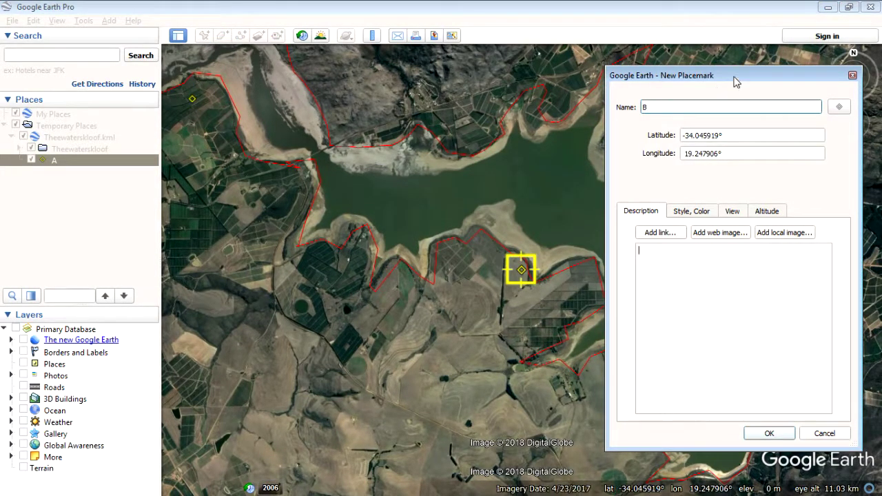
left_click_drag(735, 75, 277, 104)
left_click_drag(551, 260, 824, 69)
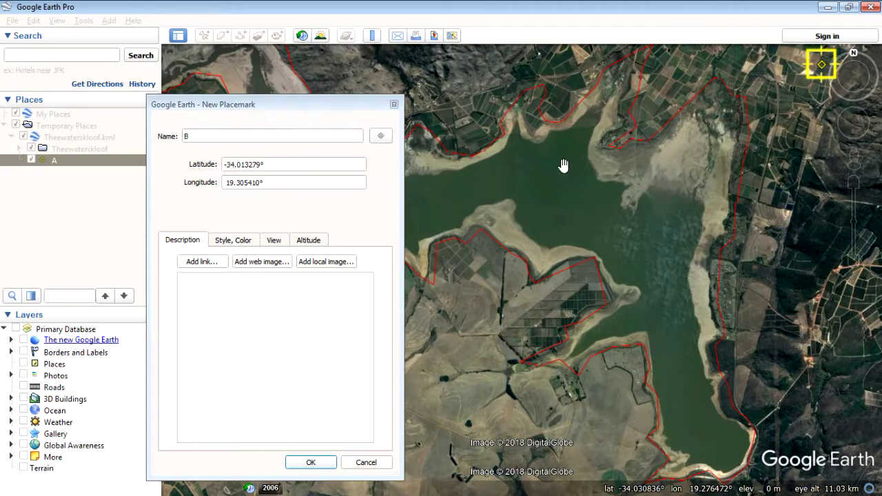
left_click(326, 465)
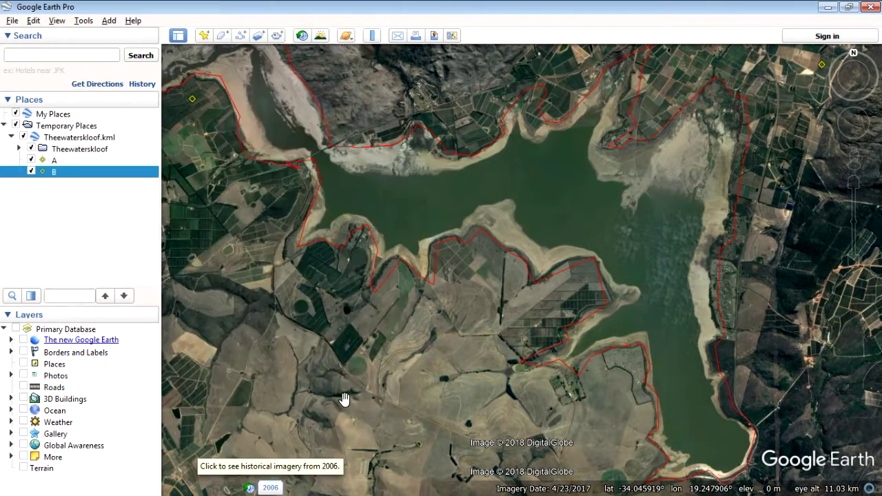
Add placemark D at the bottom-right corner of the map.
left_click(204, 35)
triple_click(253, 136)
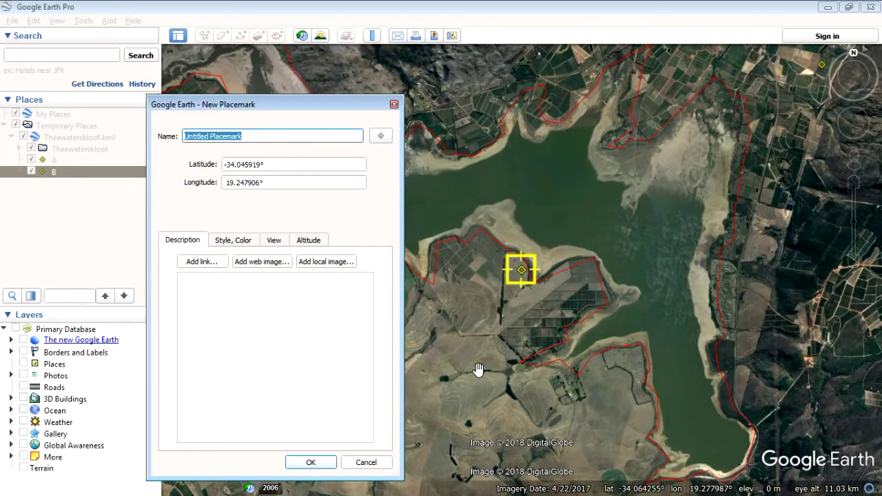
type("D")
key("Tab")
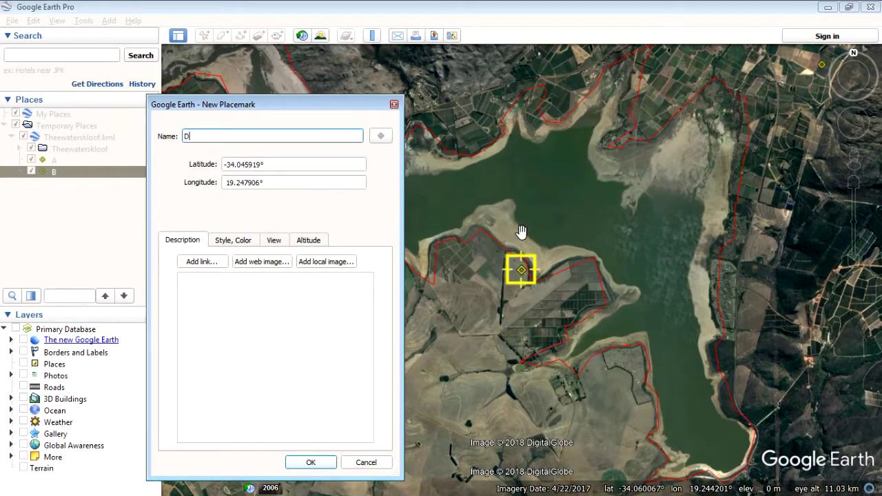
left_click_drag(522, 273, 825, 483)
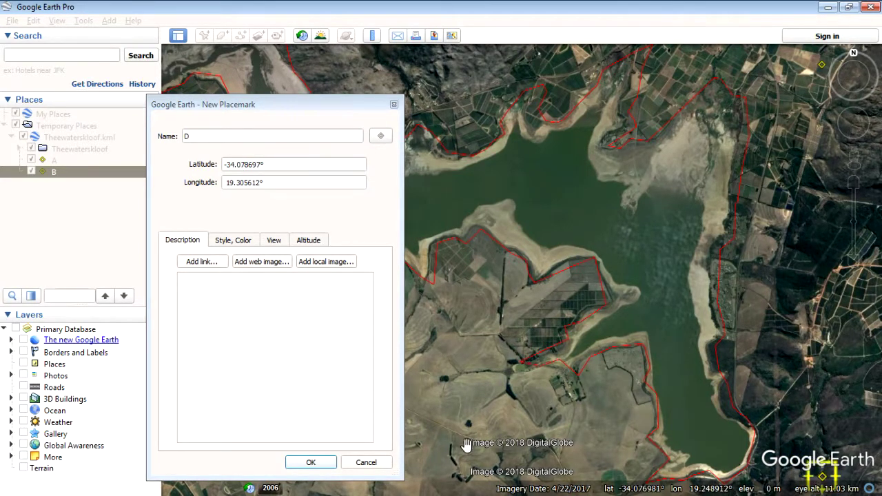
left_click(311, 462)
Add placemark C at the bottom-left corner of the map.
left_click(204, 35)
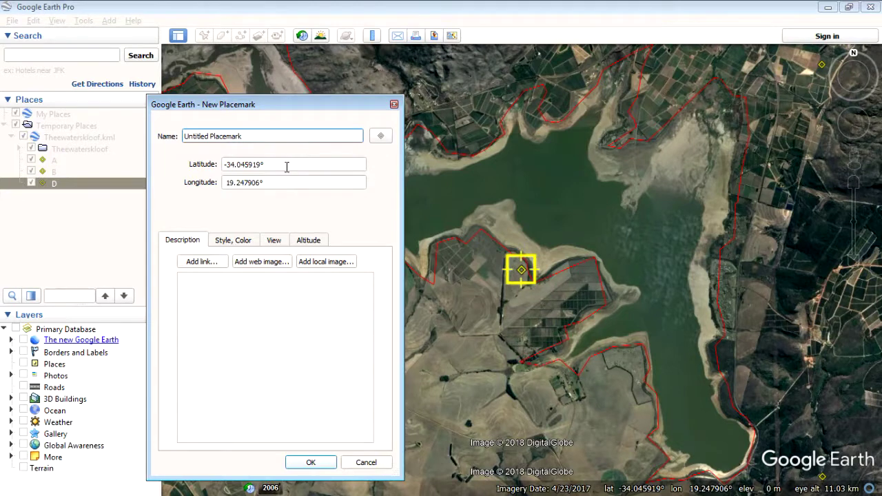
type("C")
left_click_drag(317, 103, 763, 88)
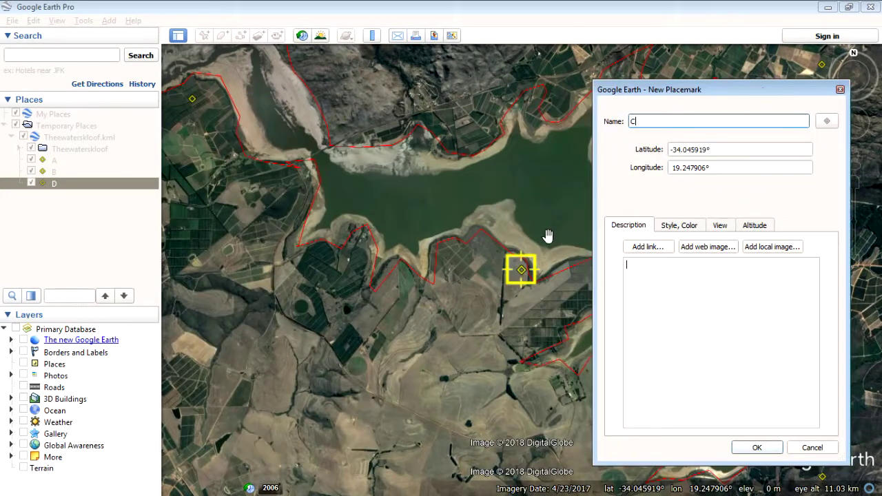
left_click_drag(522, 270, 184, 465)
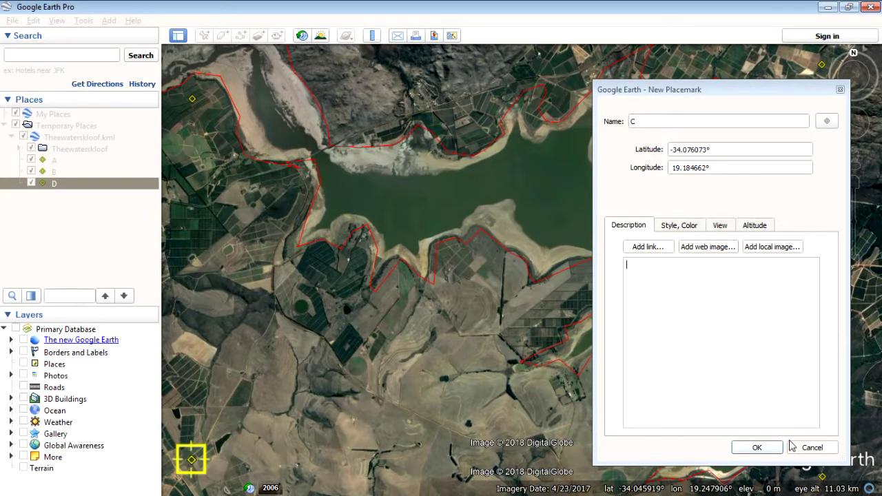
left_click(758, 448)
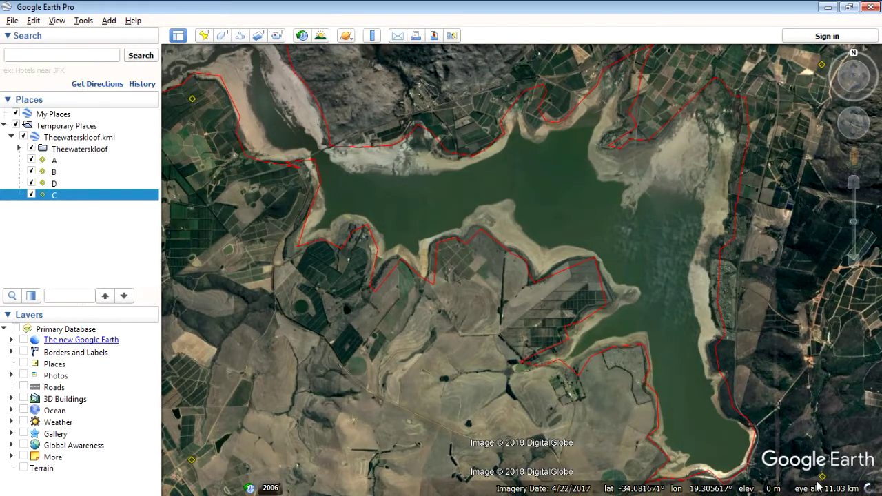
Uncheck the Theewaterskloof boundary and create a ControlPoints folder under My Places.
left_click(31, 149)
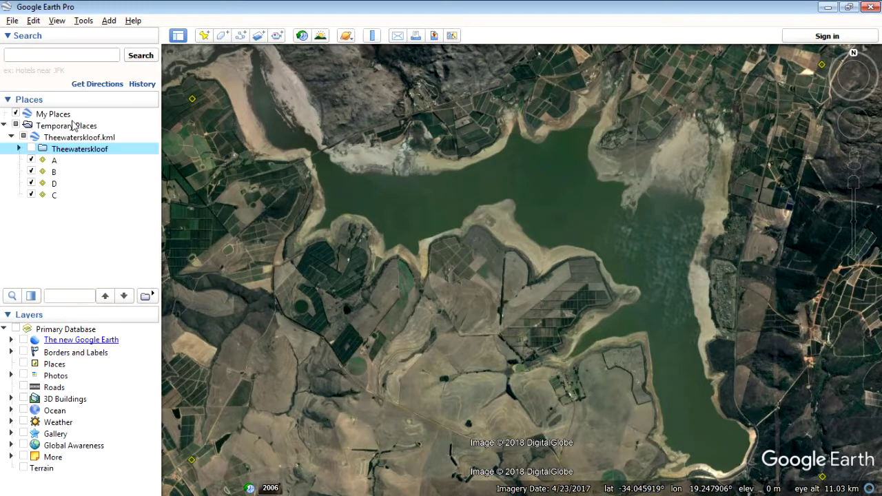
left_click(49, 116)
right_click(50, 117)
mouse_move(63, 118)
left_click(169, 117)
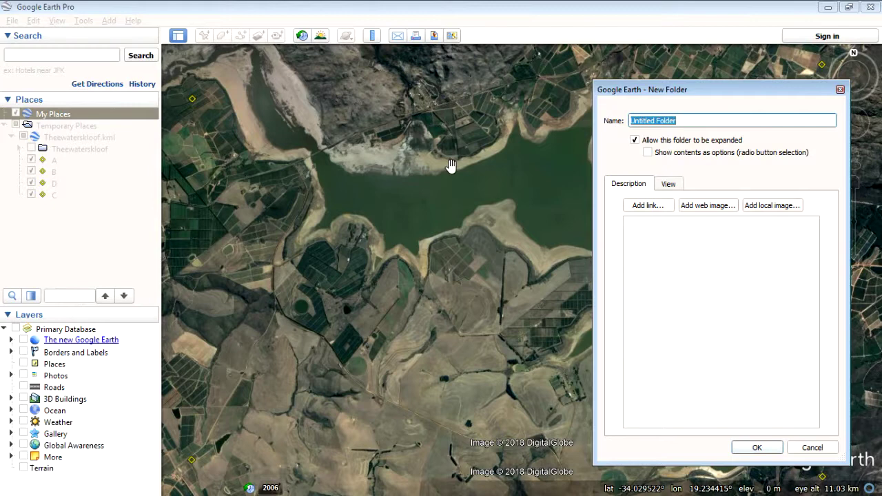
type("ControlPoints")
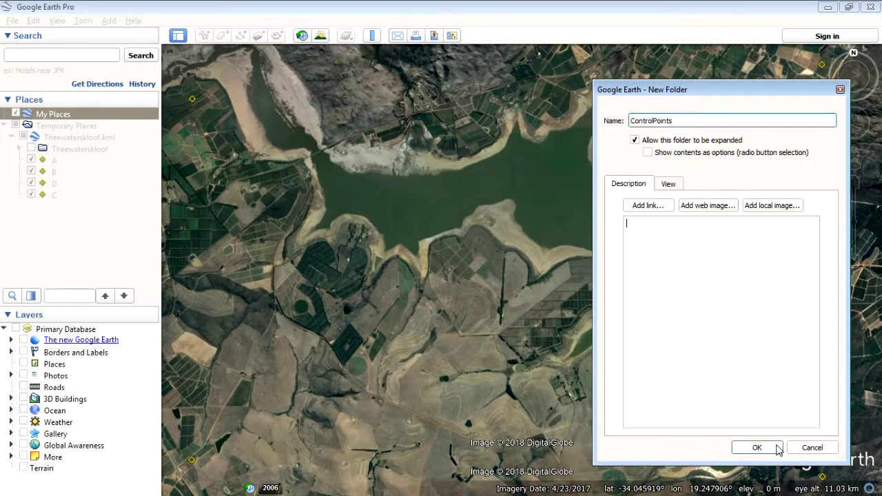
left_click(757, 448)
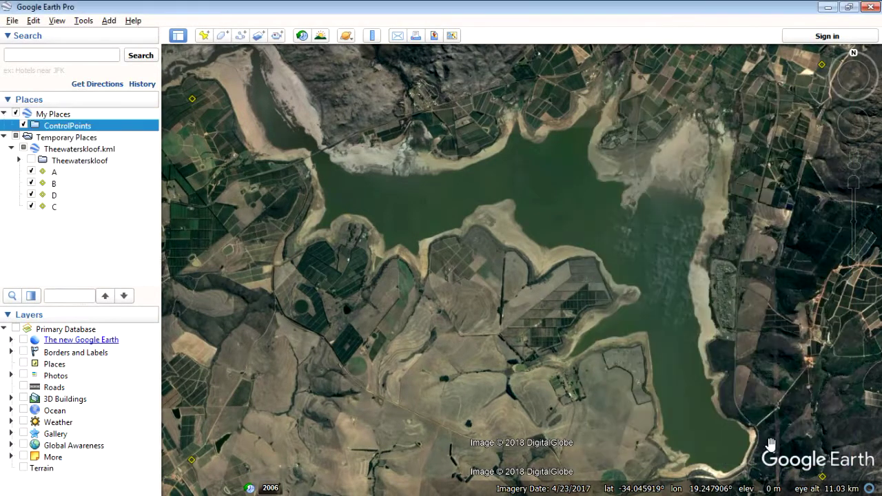
Move placemarks A, B, D and C from Temporary Places into ControlPoints.
left_click_drag(60, 129, 64, 231)
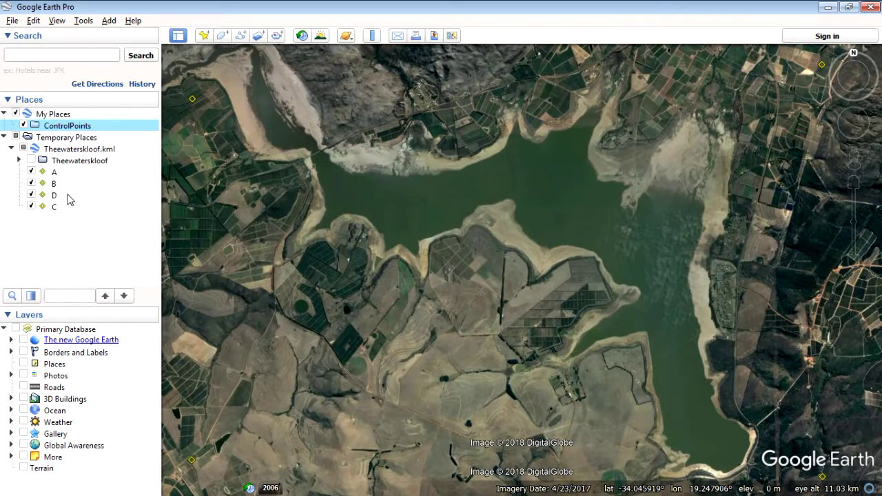
left_click_drag(55, 176, 86, 132)
left_click_drag(54, 184, 66, 131)
left_click_drag(62, 201, 77, 157)
left_click_drag(61, 210, 73, 149)
left_click(68, 126)
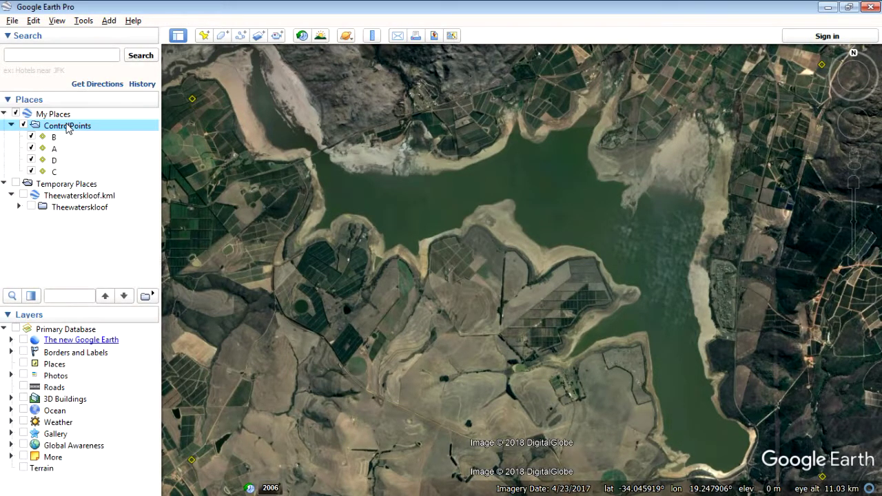
Save the ControlPoints folder as ControlPoints.kml, Kml type, in the deleteme folder.
right_click(67, 129)
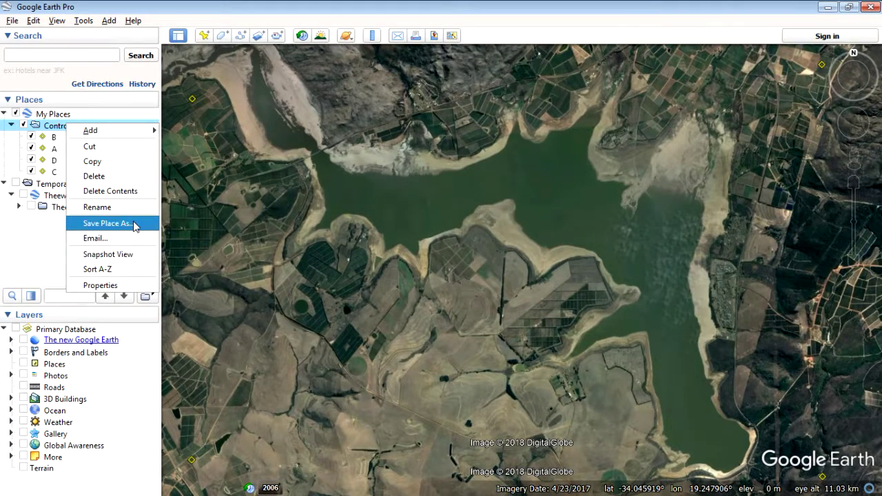
left_click(110, 223)
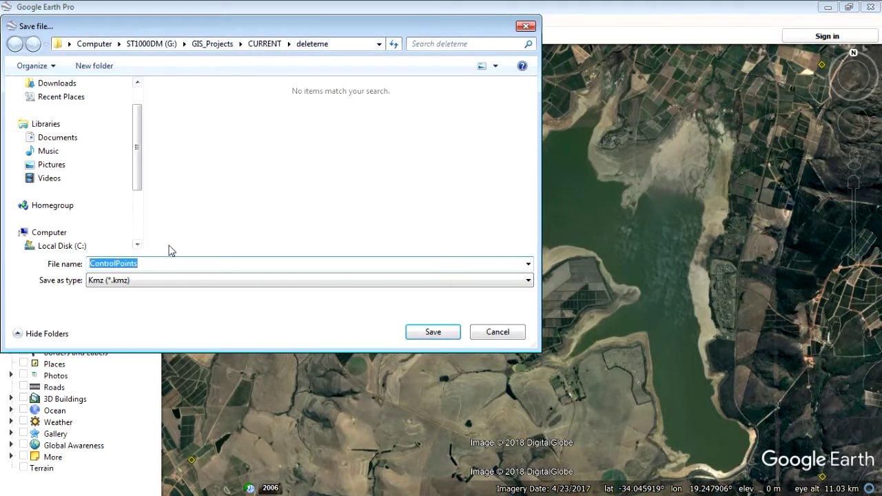
left_click(278, 279)
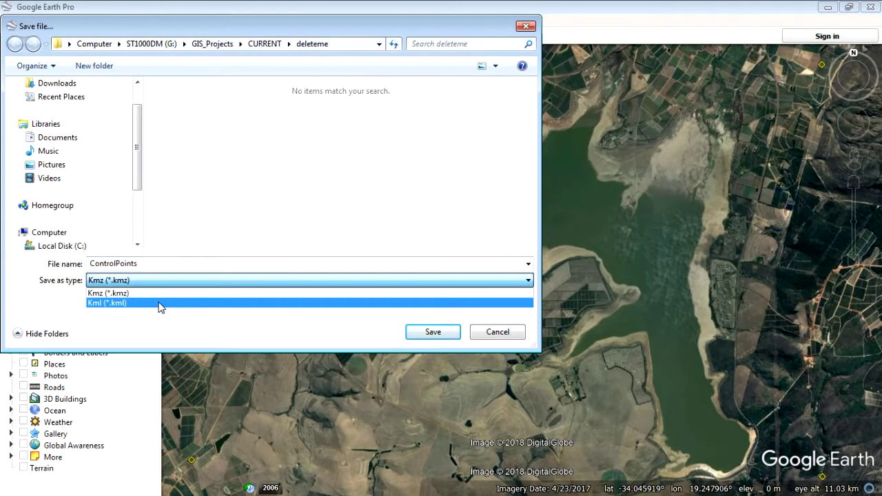
left_click(162, 306)
left_click_drag(171, 262, 43, 270)
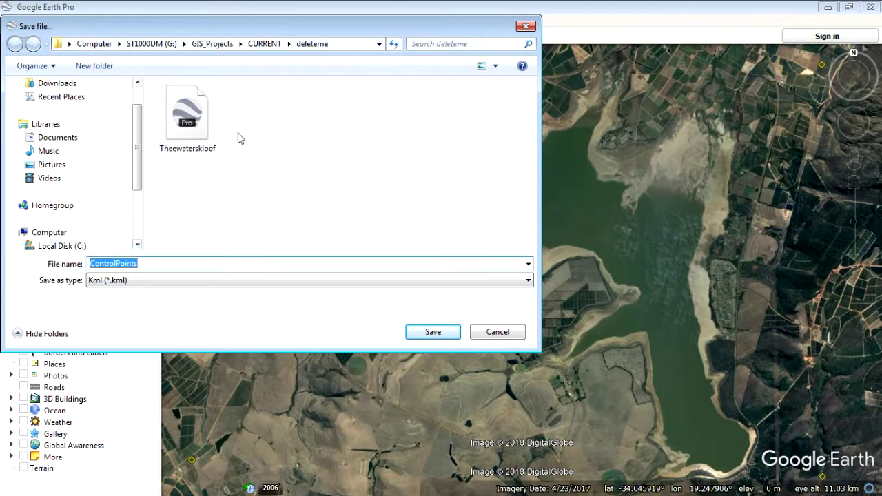
left_click(433, 331)
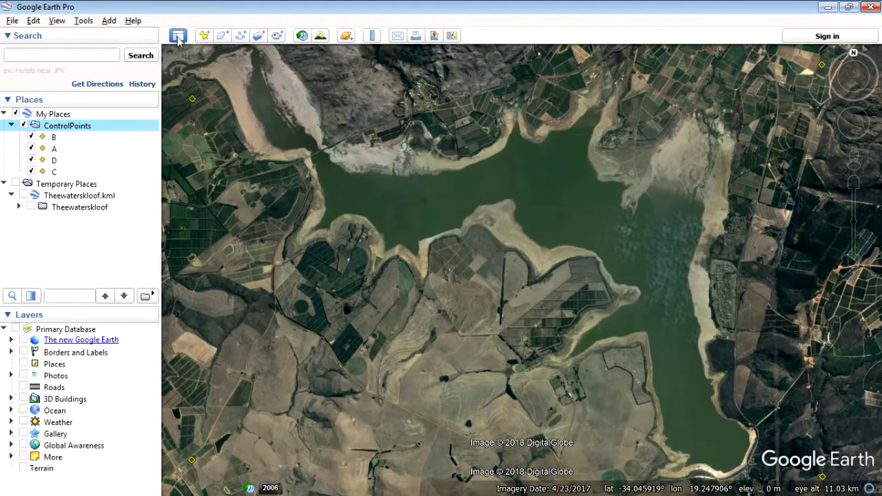
Enter image-saving mode through File > Save > Save Image.
left_click(12, 21)
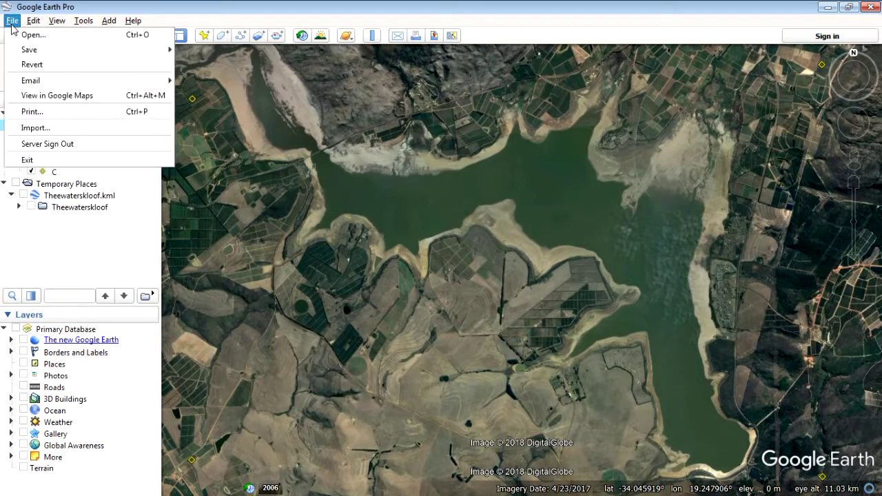
mouse_move(78, 53)
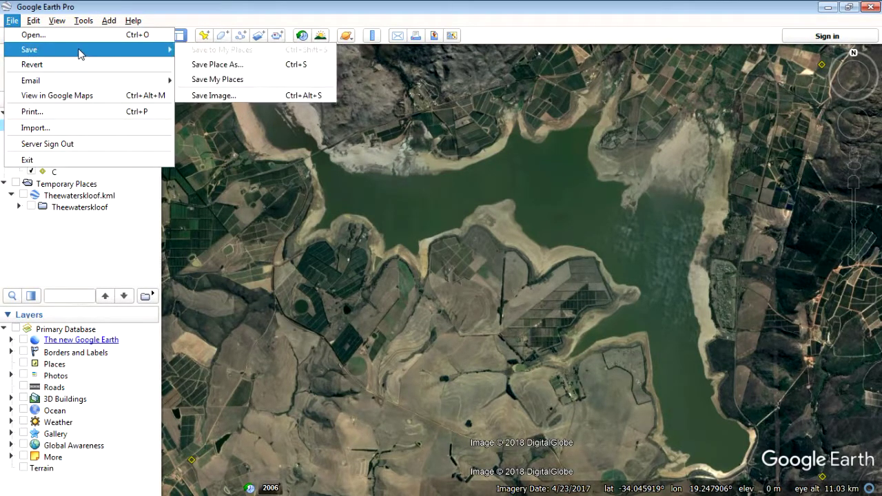
left_click(259, 97)
Leave title, legend and scale out of the image and set Maximum (4800x2894) resolution.
left_click(211, 57)
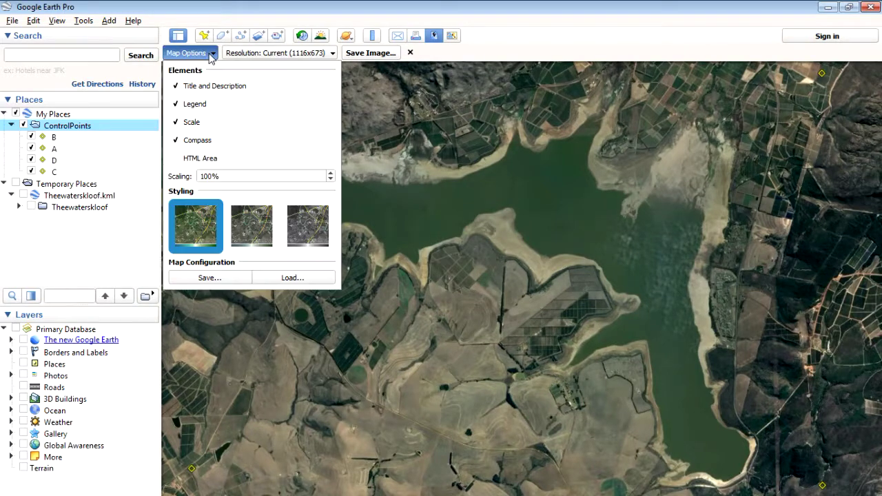
left_click(186, 86)
left_click(185, 105)
left_click(184, 122)
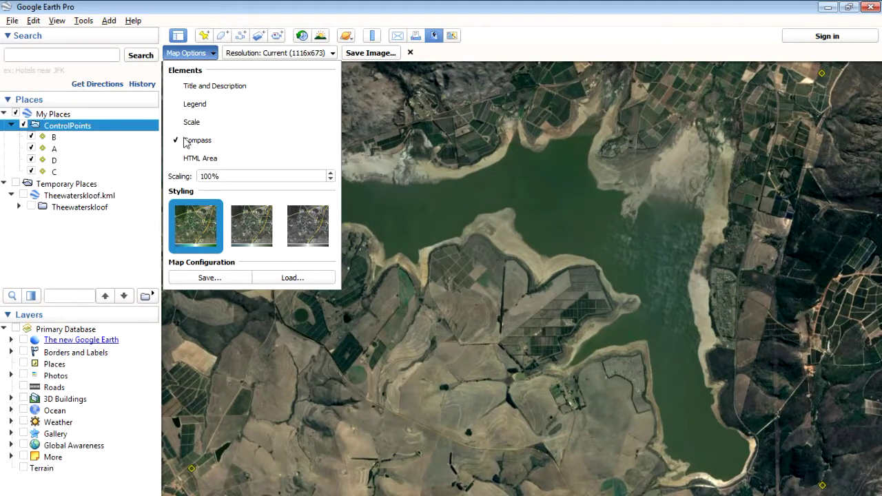
left_click(309, 53)
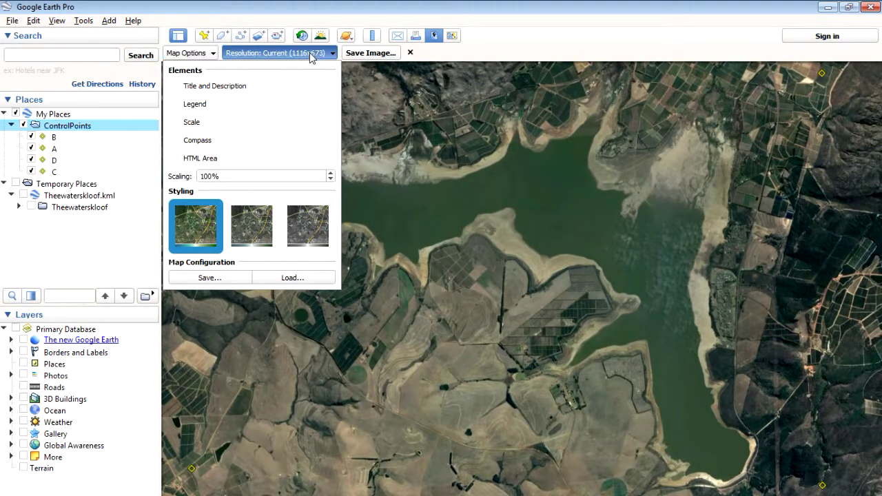
left_click(298, 142)
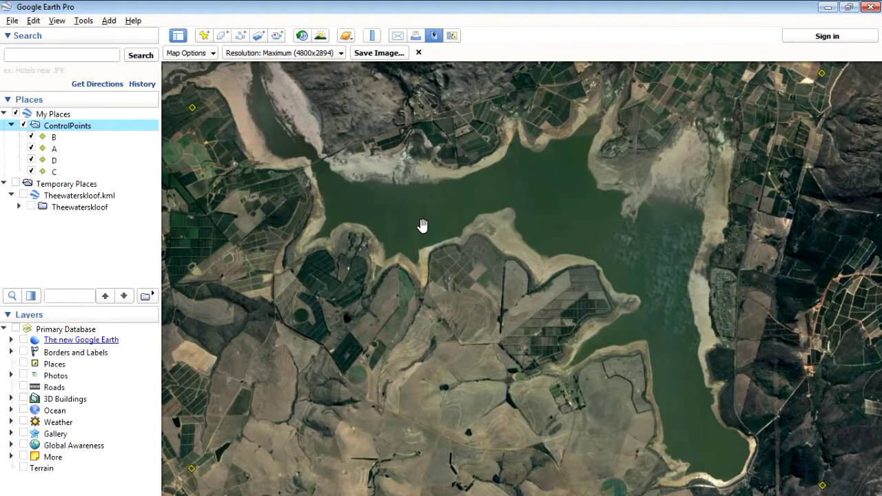
Save the current dam view as a JPEG named 2017 in the deleteme folder.
left_click(376, 53)
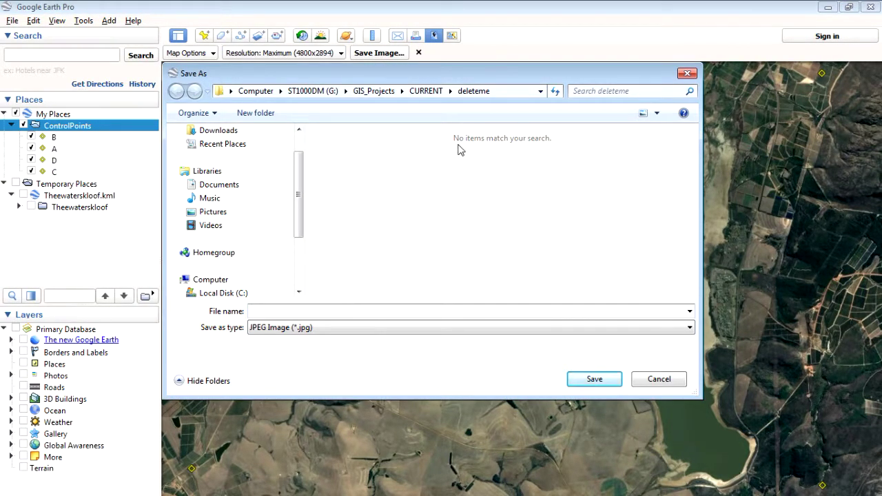
left_click(336, 312)
type("2017")
left_click(597, 379)
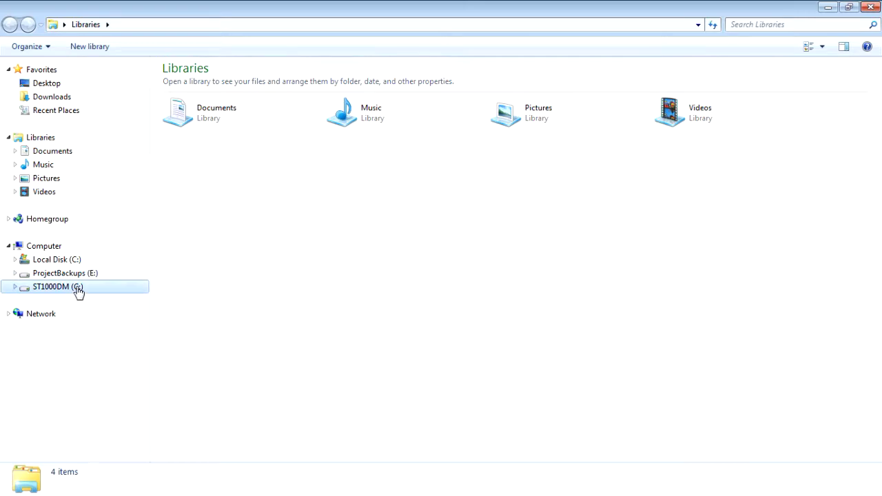
Open the 2017 JPEG from G: > GIS_Projects > CURRENT > deleteme in Photo Viewer.
left_click(78, 289)
double_click(202, 100)
scroll(290, 308, "down", 15)
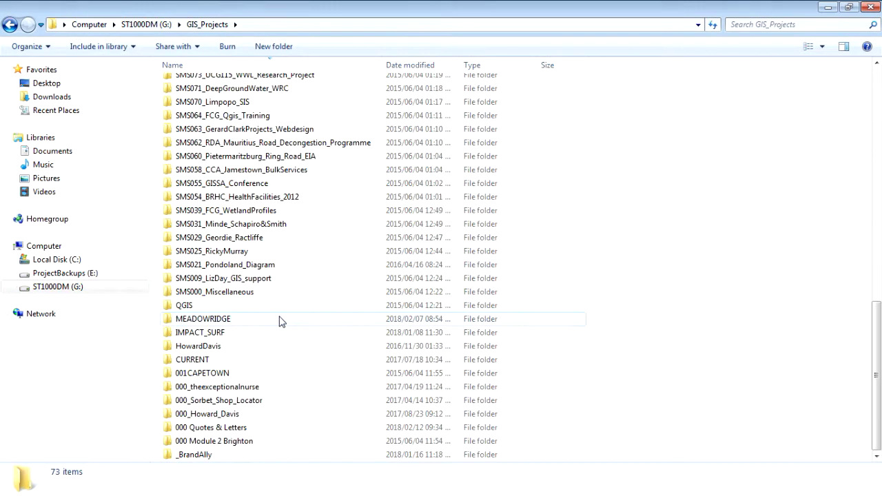
left_click(205, 361)
double_click(205, 361)
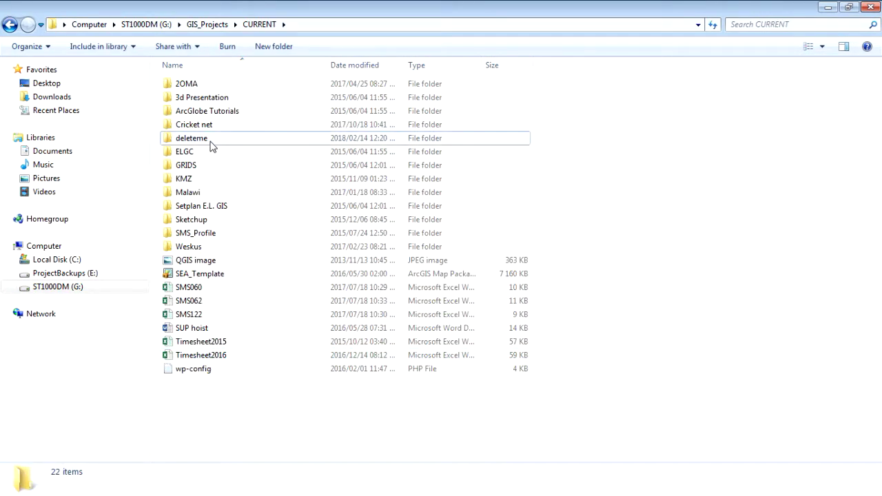
double_click(210, 140)
left_click(197, 108)
double_click(198, 108)
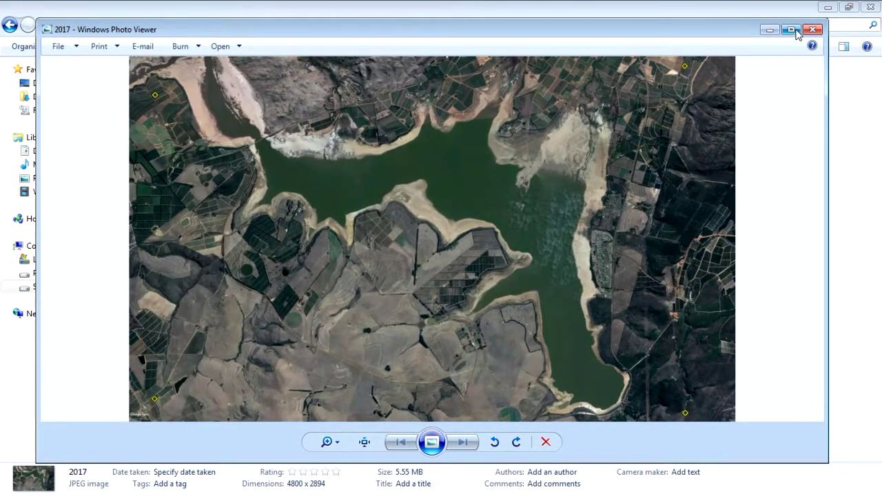
Maximize the viewer to inspect the 2017 image, close it, and return to Google Earth Pro.
left_click(791, 30)
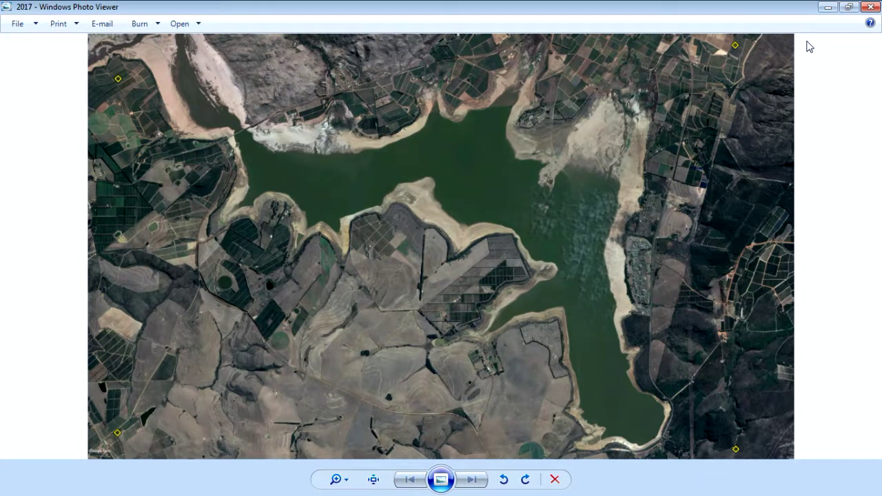
left_click(872, 8)
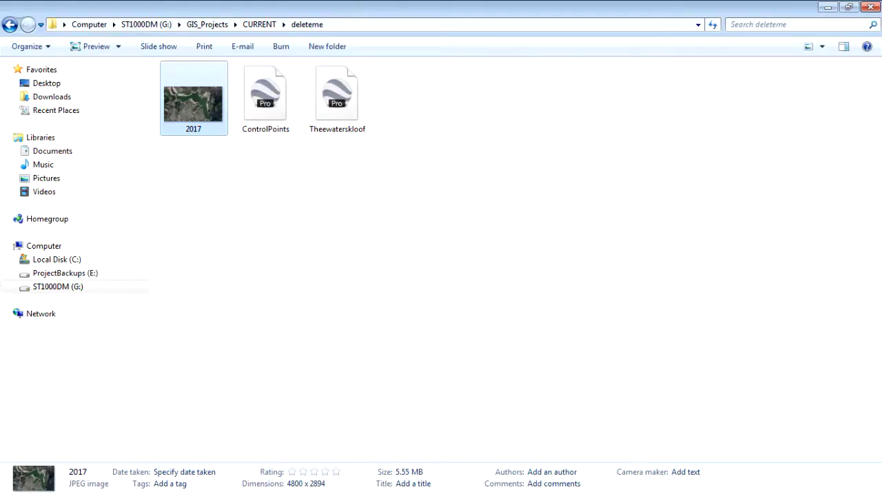
key("alt+Tab")
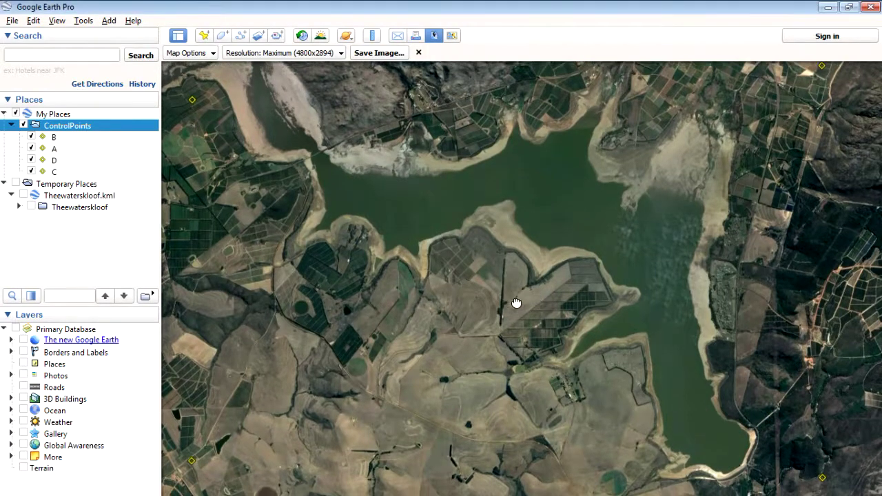
Close the Save Image toolbar and turn on historical imagery, showing the 11/22/2006 view.
scroll(449, 304, "up", 2)
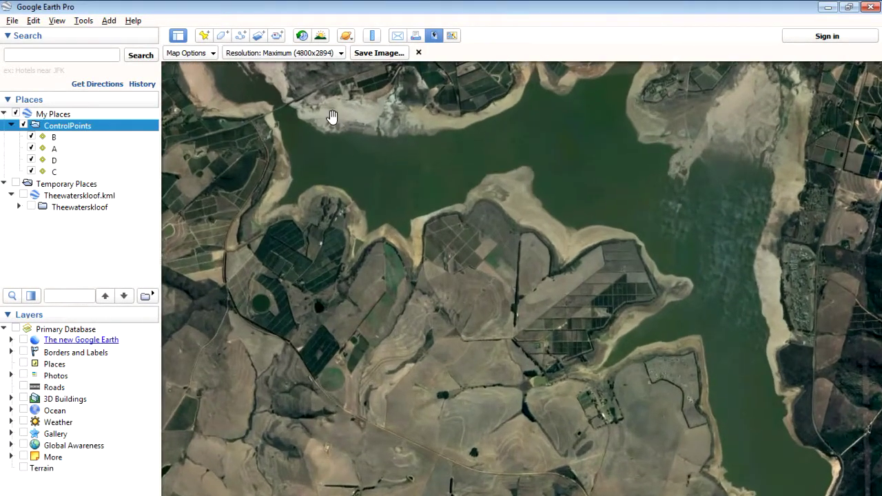
left_click(419, 53)
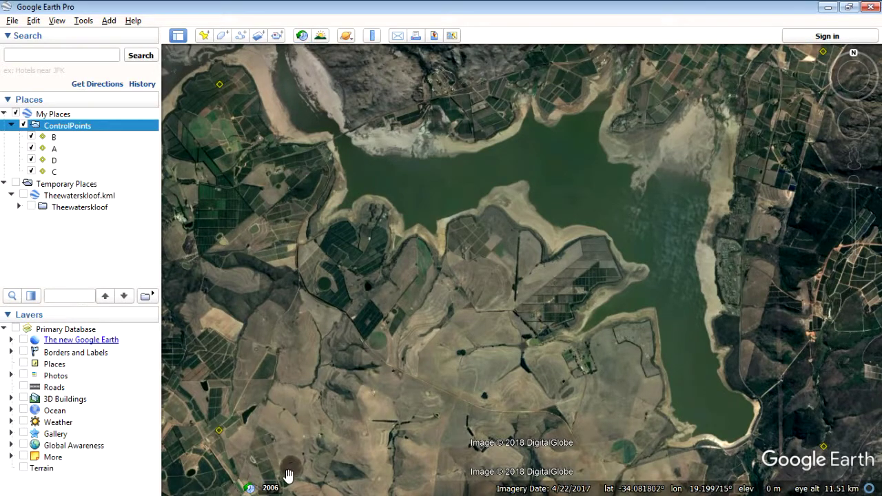
left_click(270, 488)
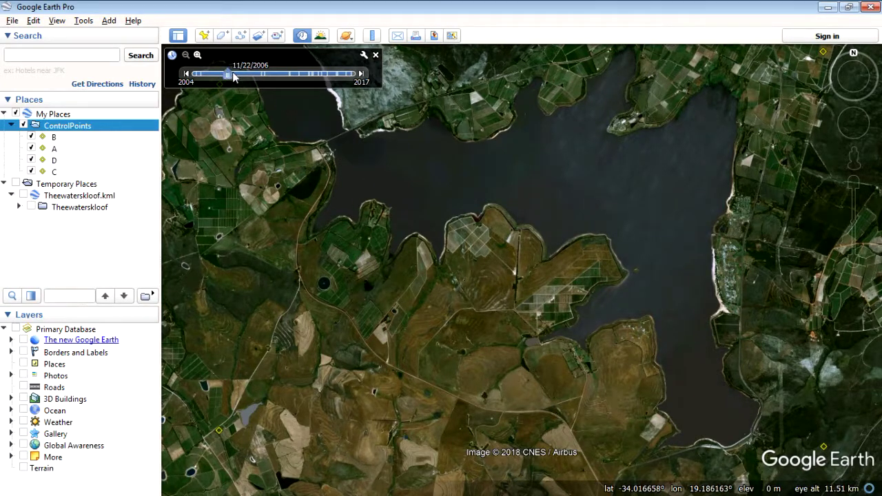
Move the imagery date to 4/23/2017, then step back five dates to 4/28/2015.
left_click_drag(233, 77, 354, 74)
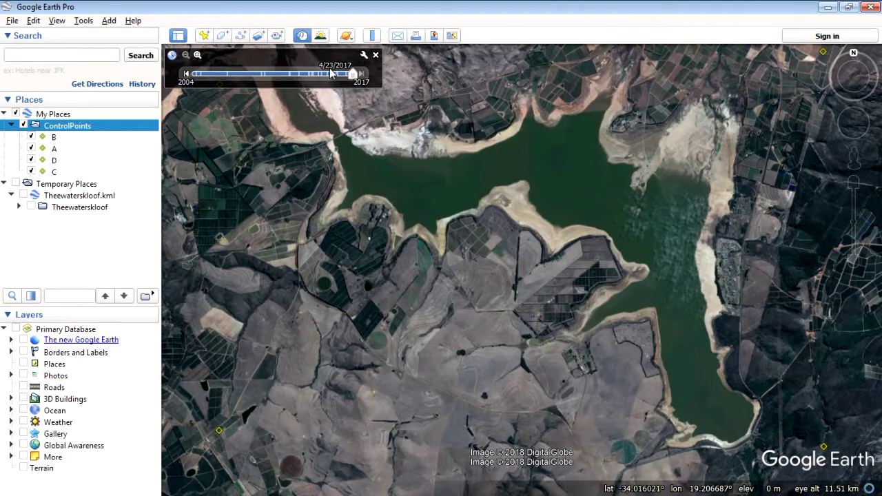
left_click(189, 78)
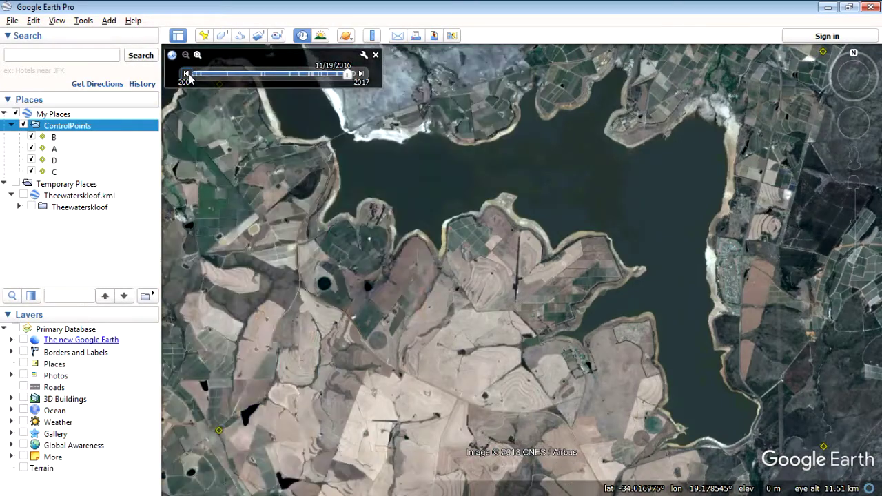
left_click(190, 78)
left_click(190, 77)
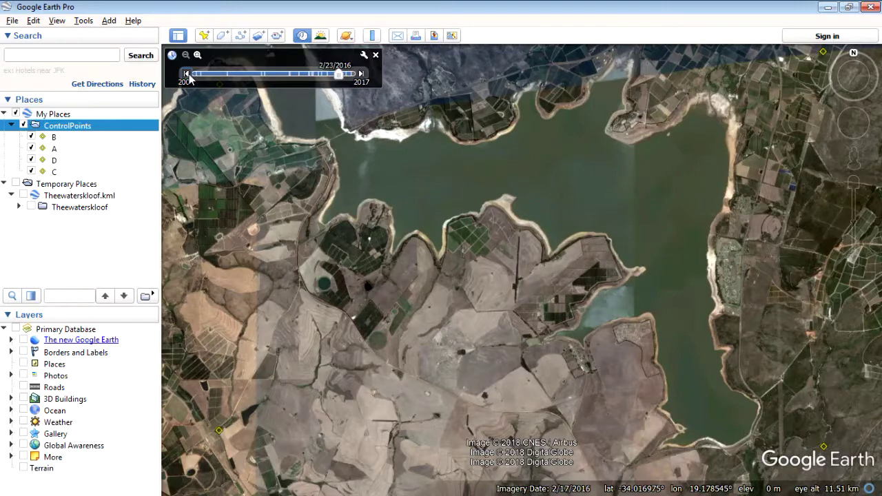
left_click(189, 78)
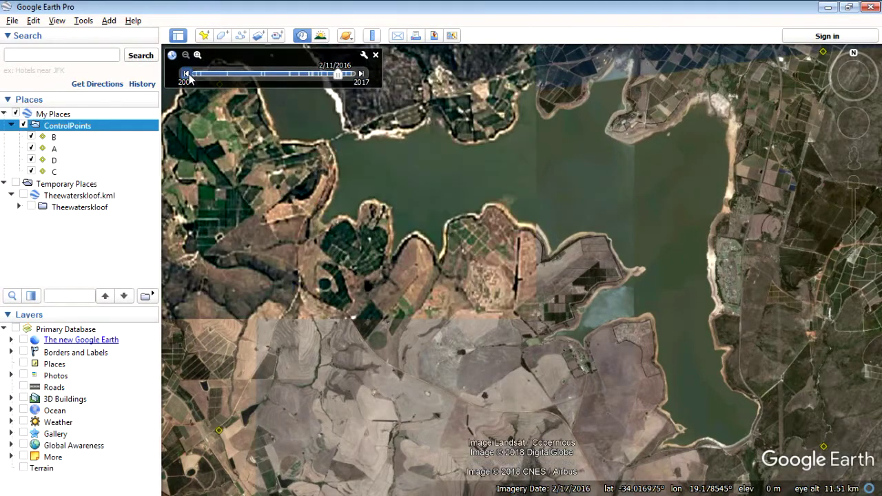
left_click(190, 78)
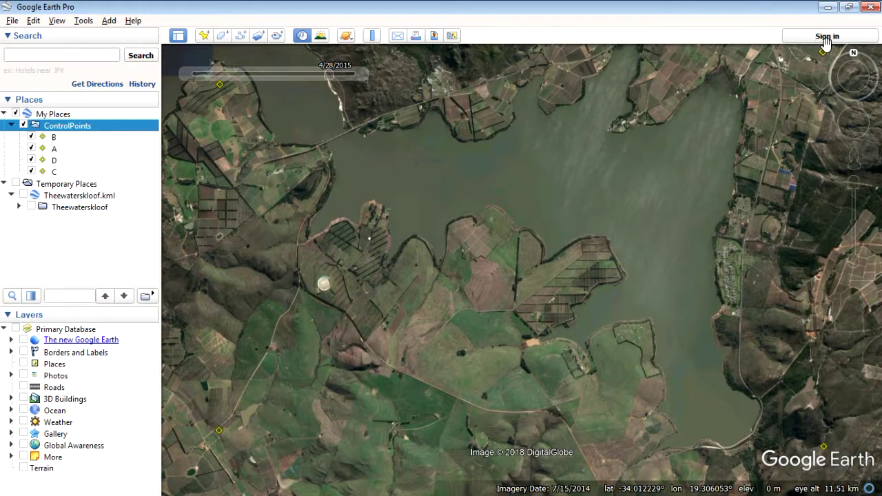
Recentre the 2015 dam view and return to image-saving mode at Maximum (4800x2894).
left_click_drag(583, 305, 577, 326)
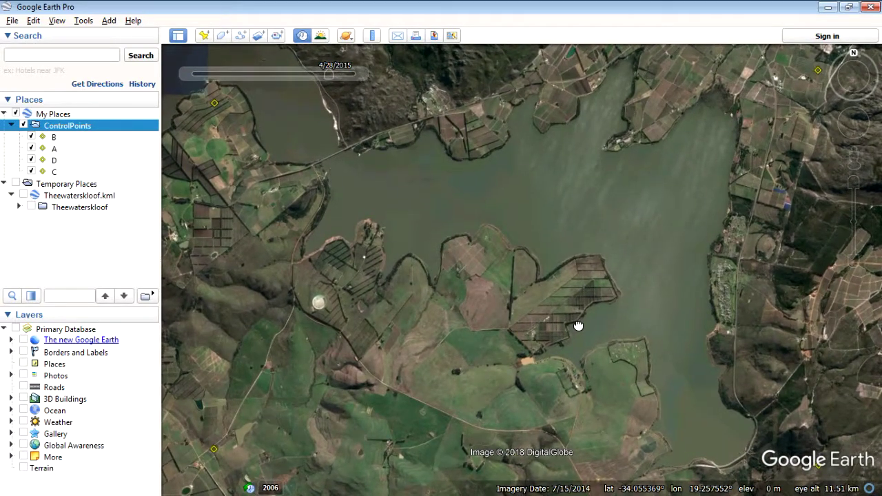
left_click(12, 21)
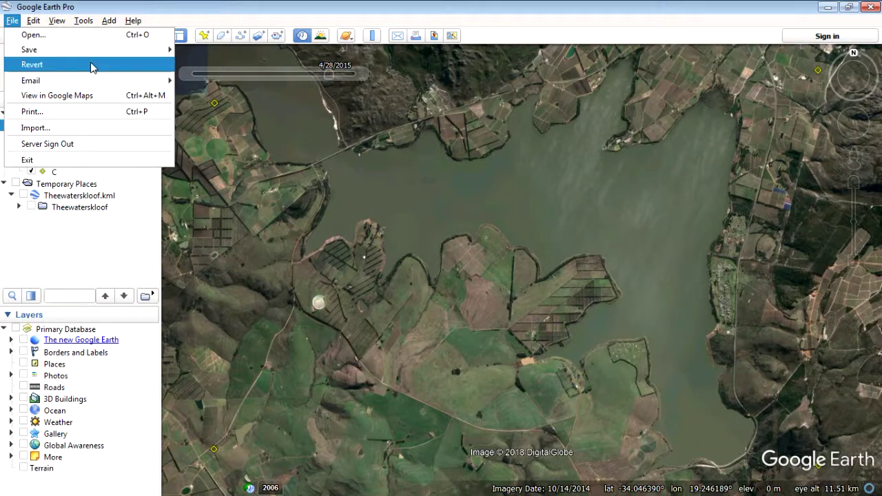
mouse_move(90, 51)
left_click(272, 95)
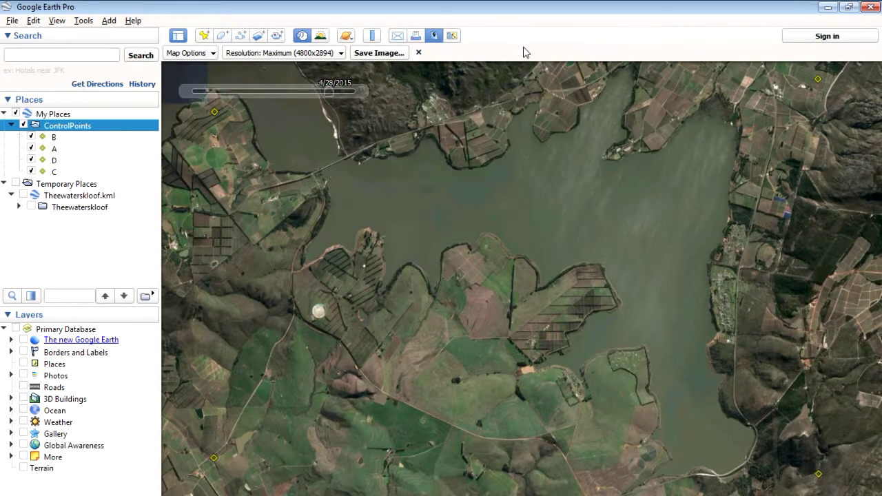
Save the 2015 dam view as a JPEG named 2015 in deleteme.
left_click(400, 53)
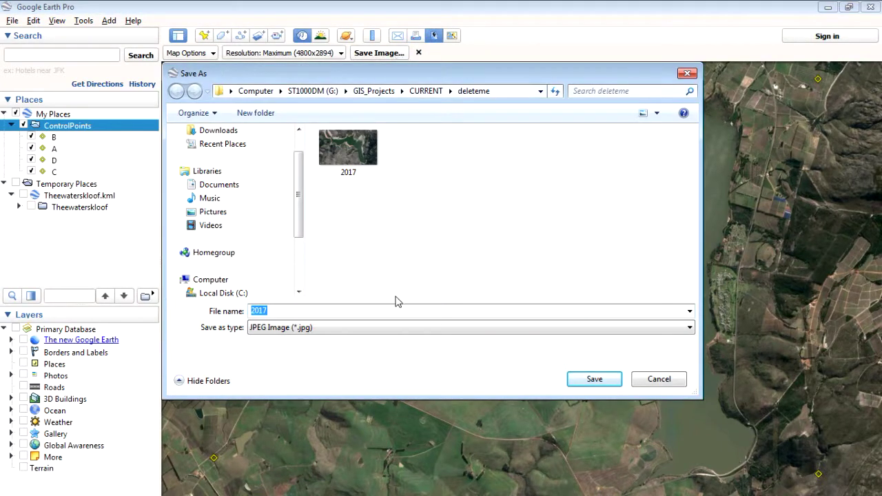
type("2015")
left_click(596, 381)
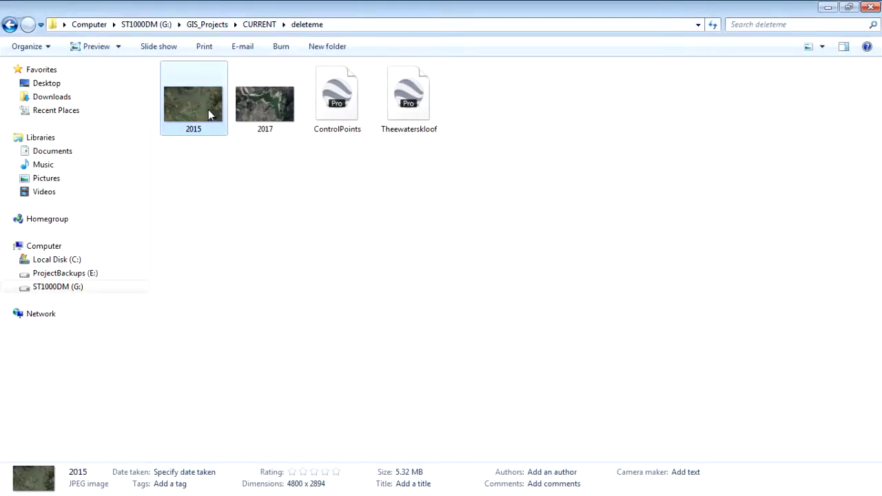
Open the 2015 image and flip back and forth with the 2017 image, ending on 2015.
double_click(208, 109)
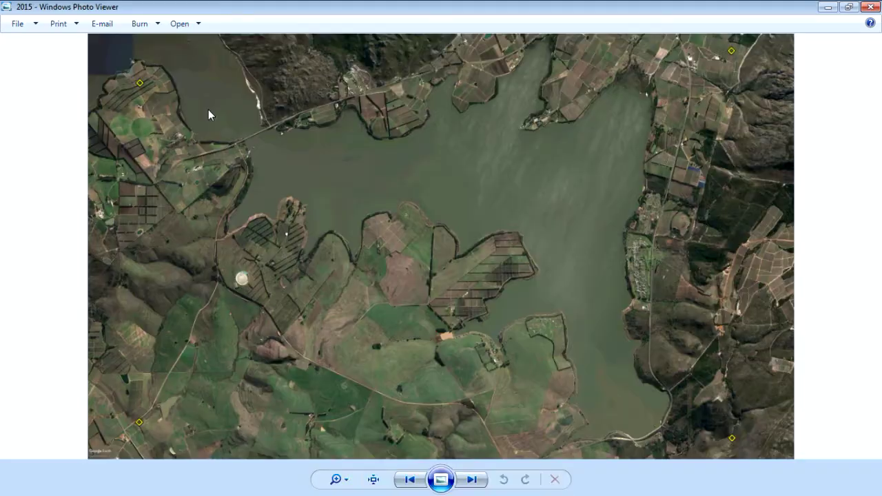
left_click(460, 482)
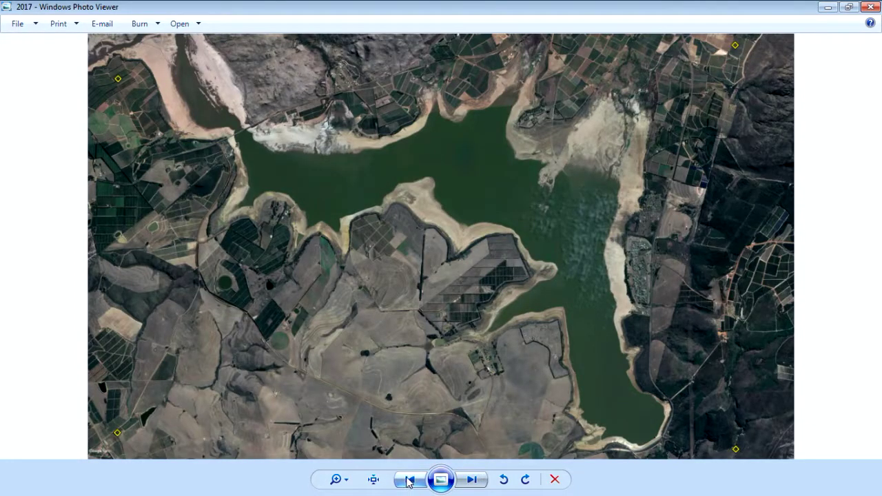
left_click(408, 482)
left_click(472, 481)
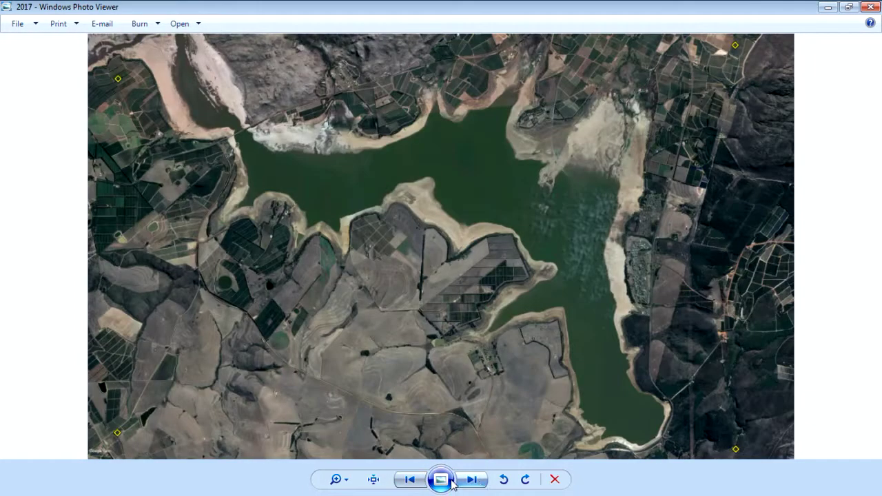
left_click(410, 480)
left_click(472, 480)
left_click(417, 482)
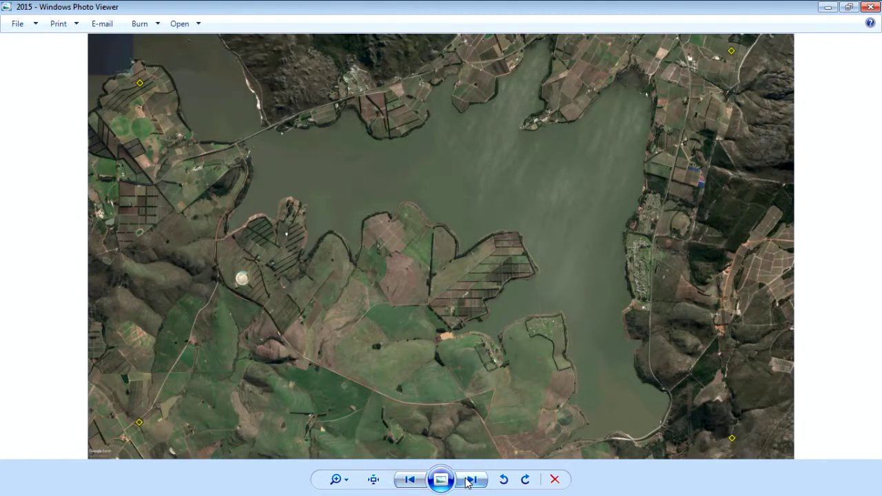